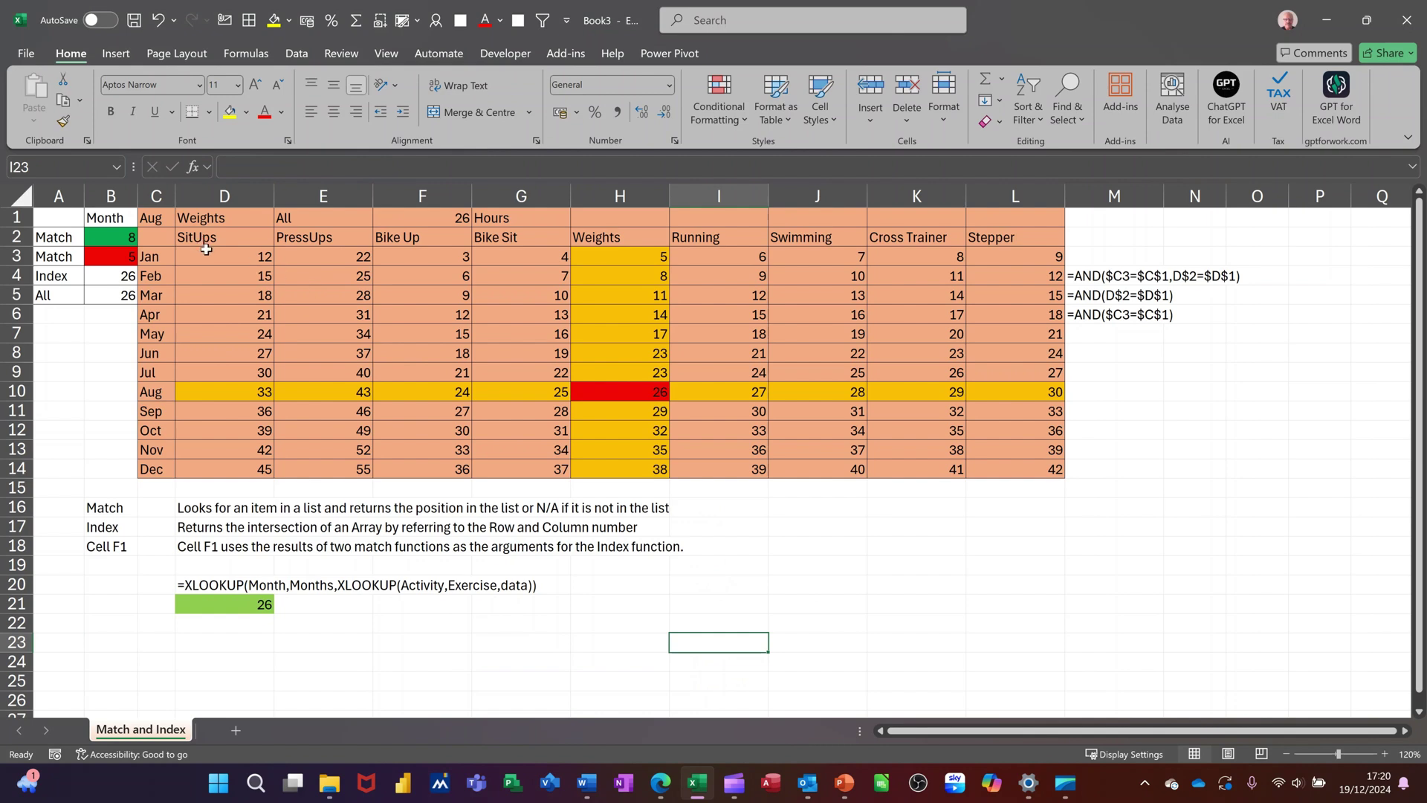
- Select the block of exercise figures, then select cell H10 holding the Aug Weights value
drag(209, 254, 1010, 468)
click(615, 272)
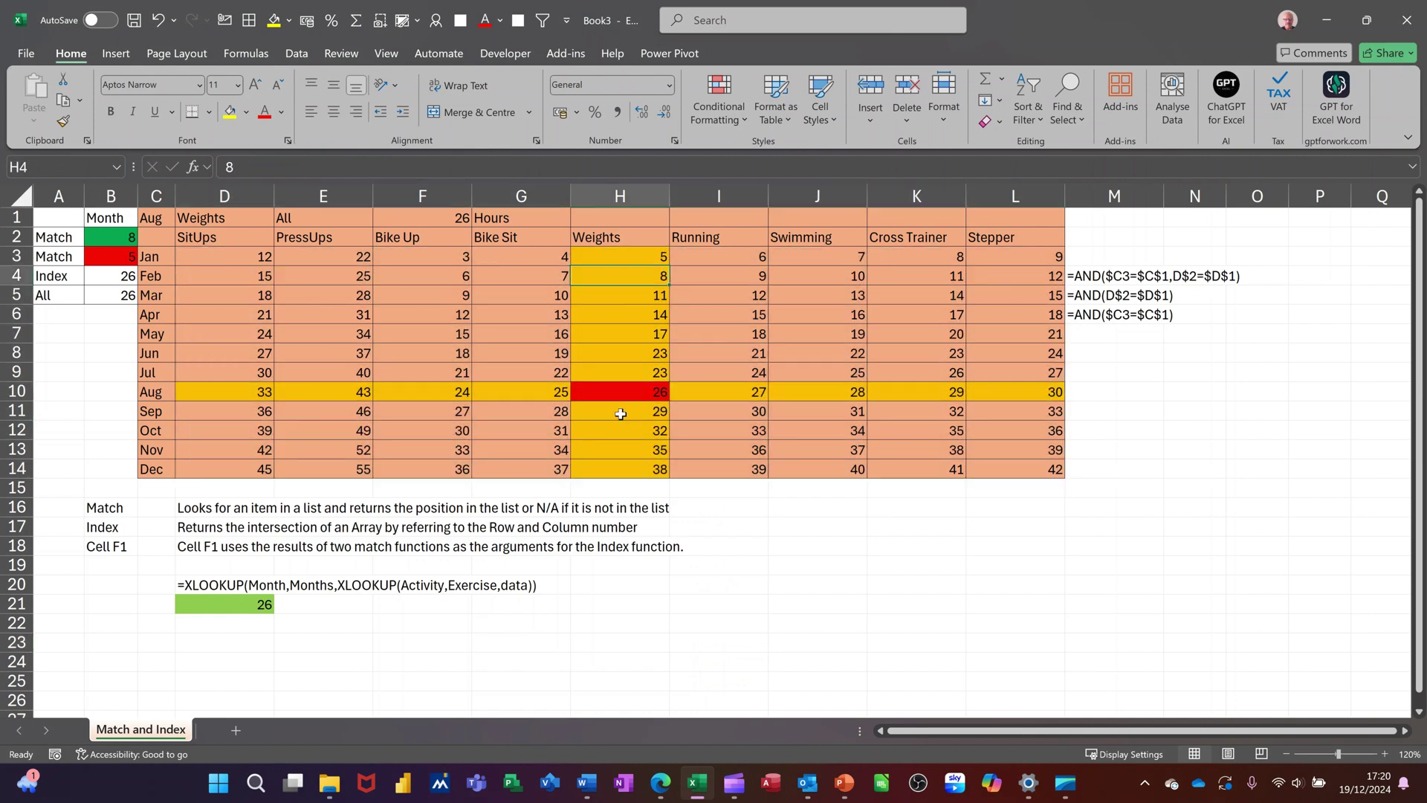
click(619, 392)
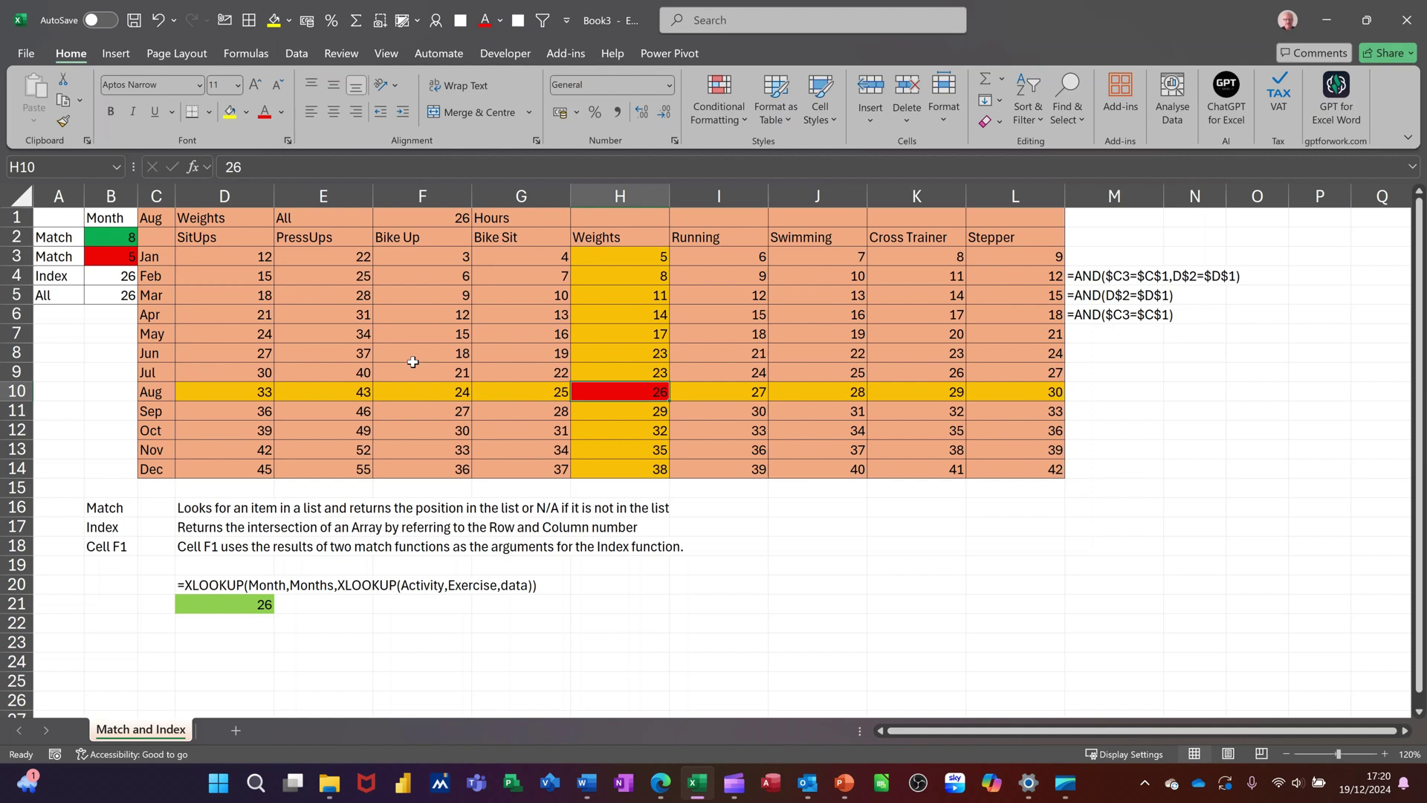
- Set the month in C1 to Feb and the activity in D1 to PressUps from their dropdowns
click(164, 224)
click(182, 219)
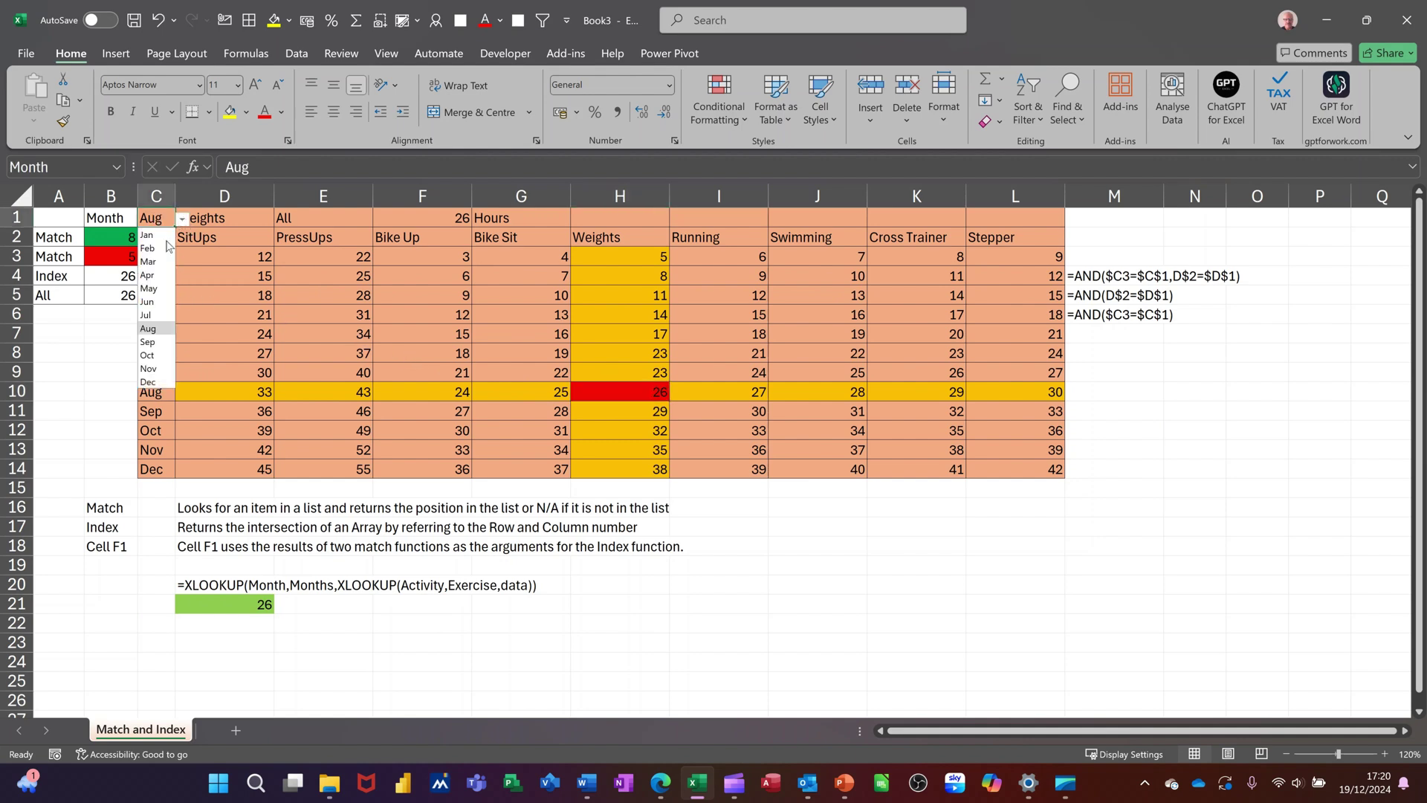
click(153, 250)
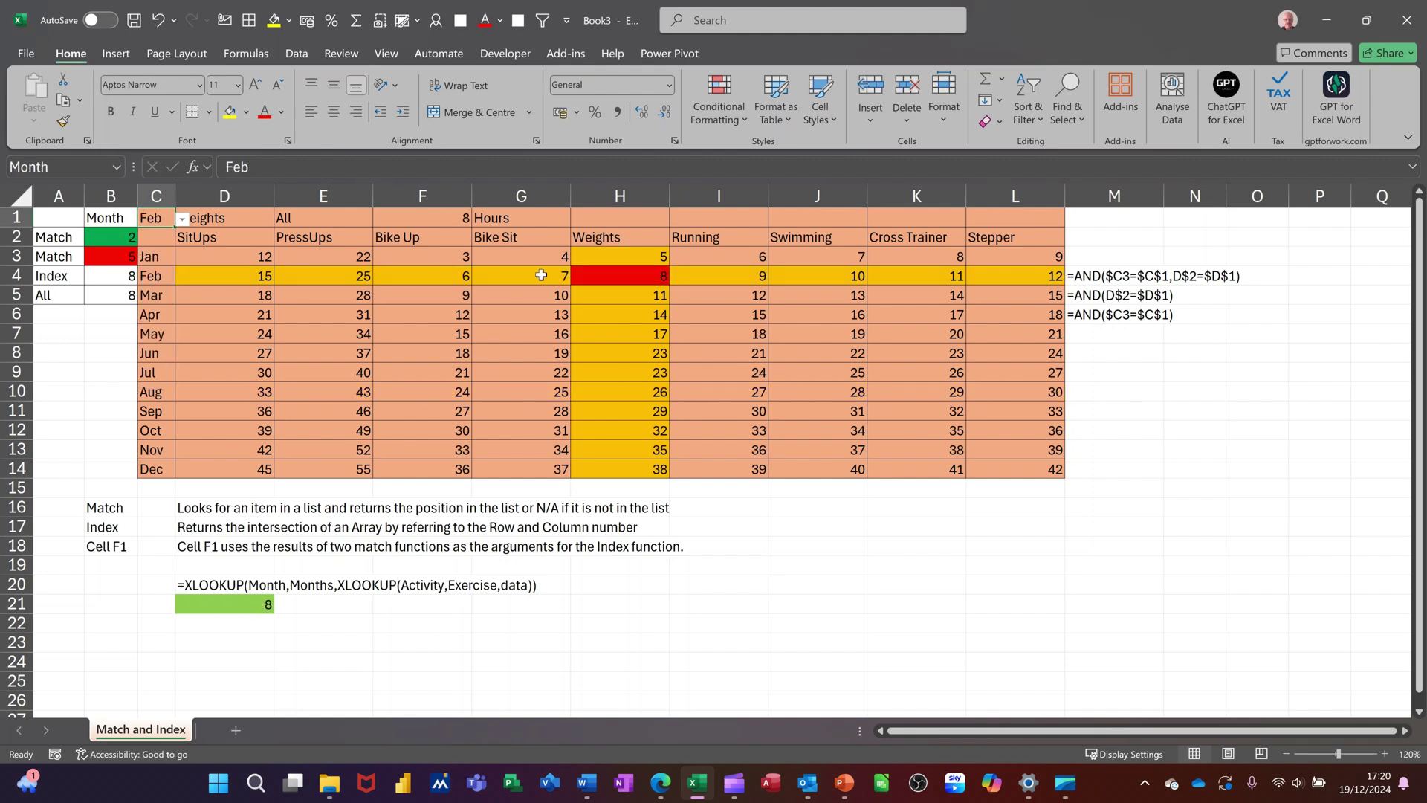
click(242, 221)
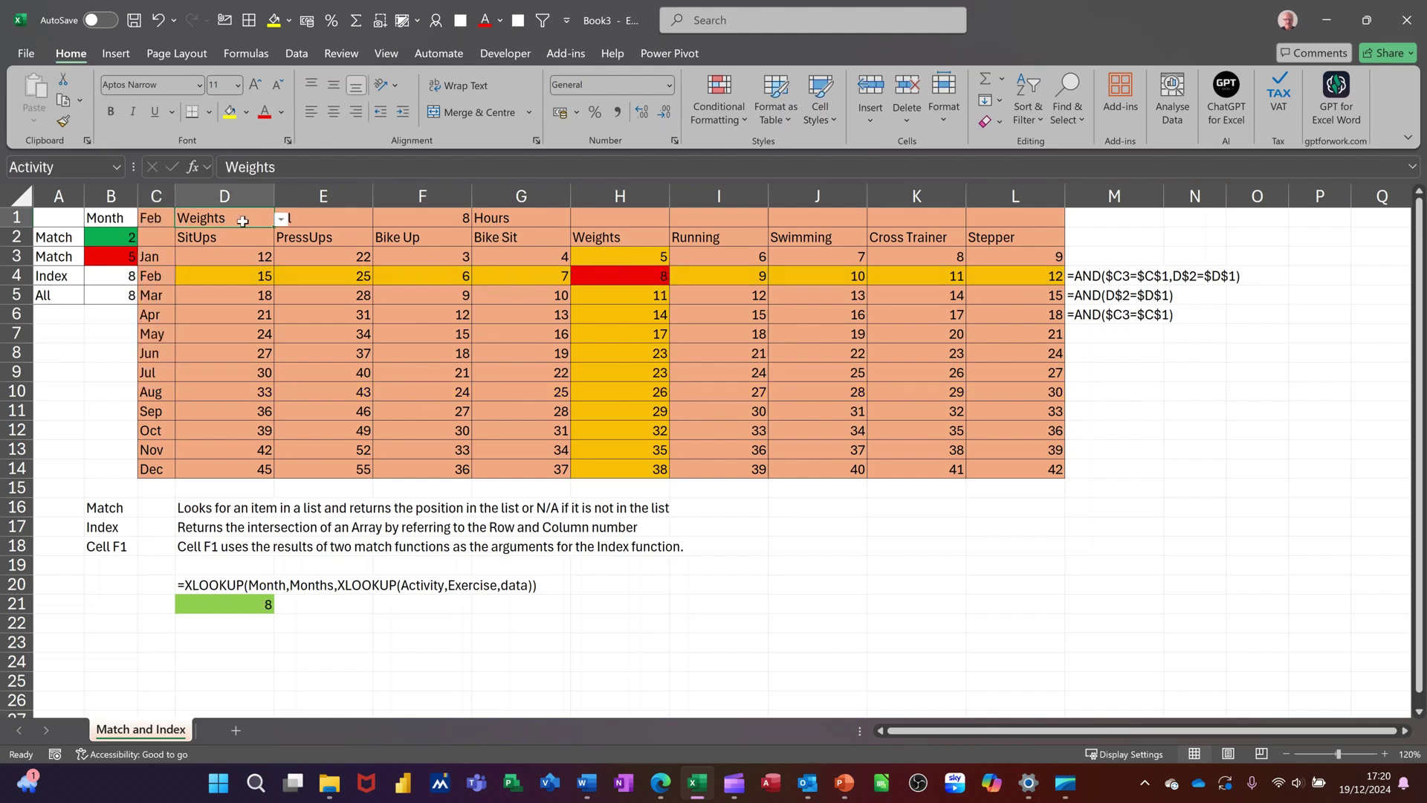
click(283, 226)
click(221, 247)
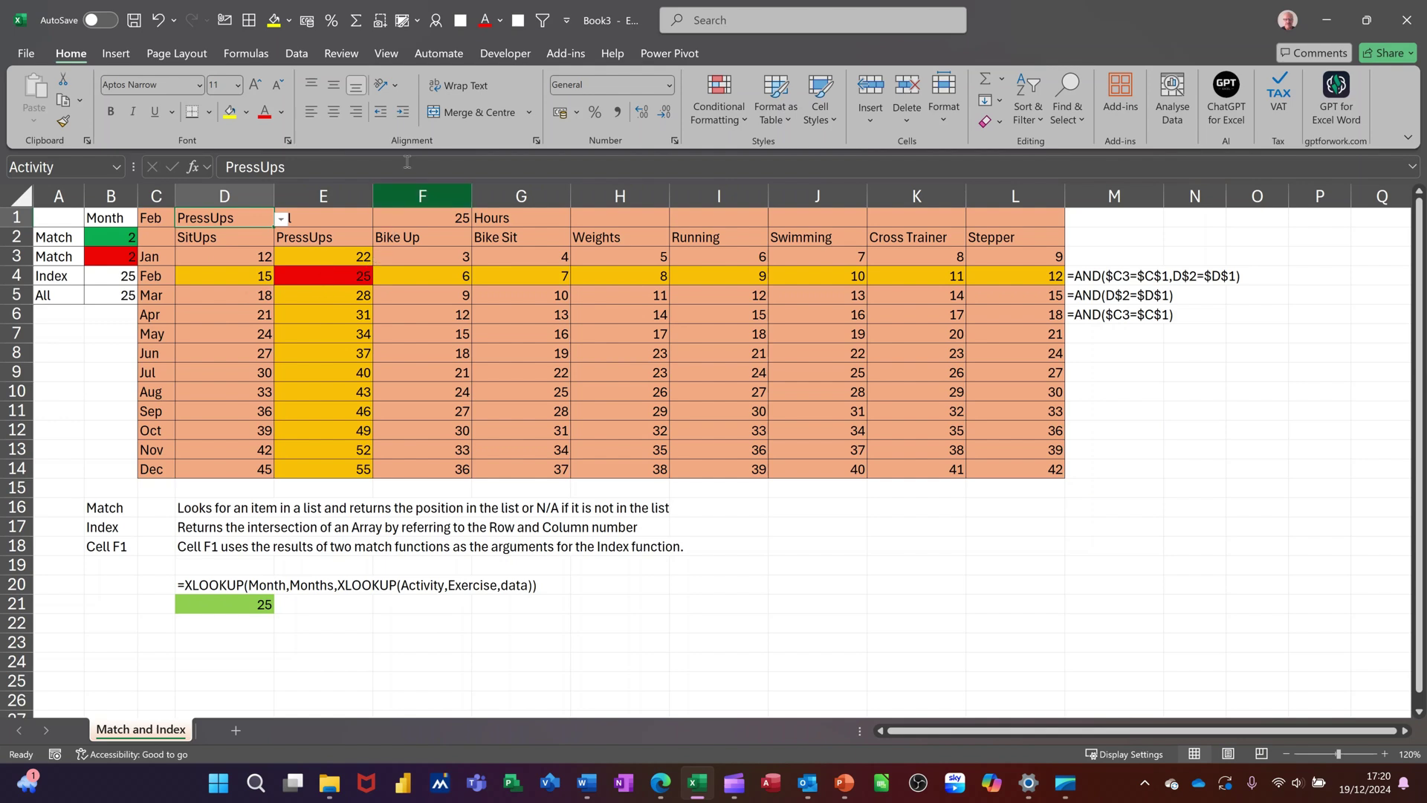
- Turn on Focus Cell, watch the crosshair follow H7, I10 and K4, then turn it off
click(386, 54)
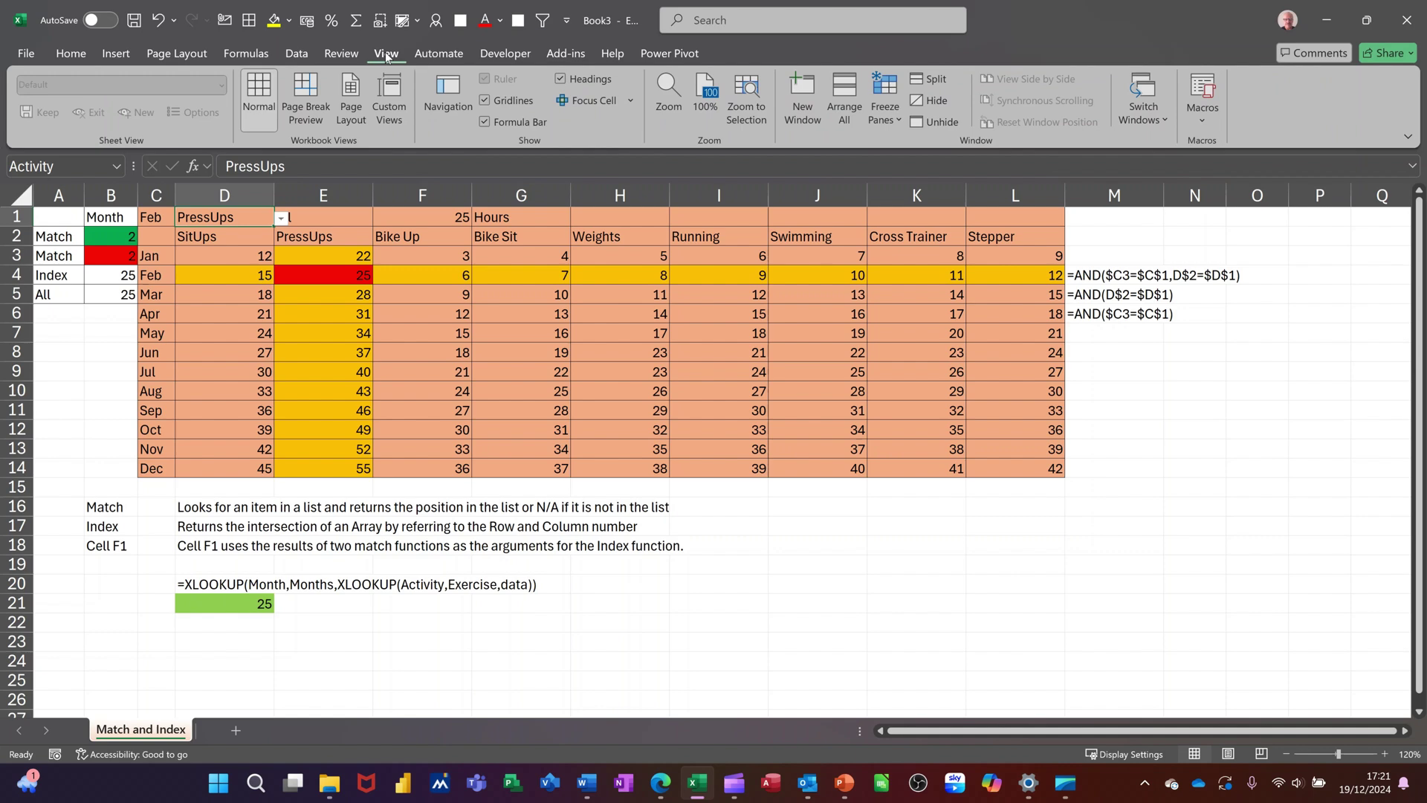
click(591, 104)
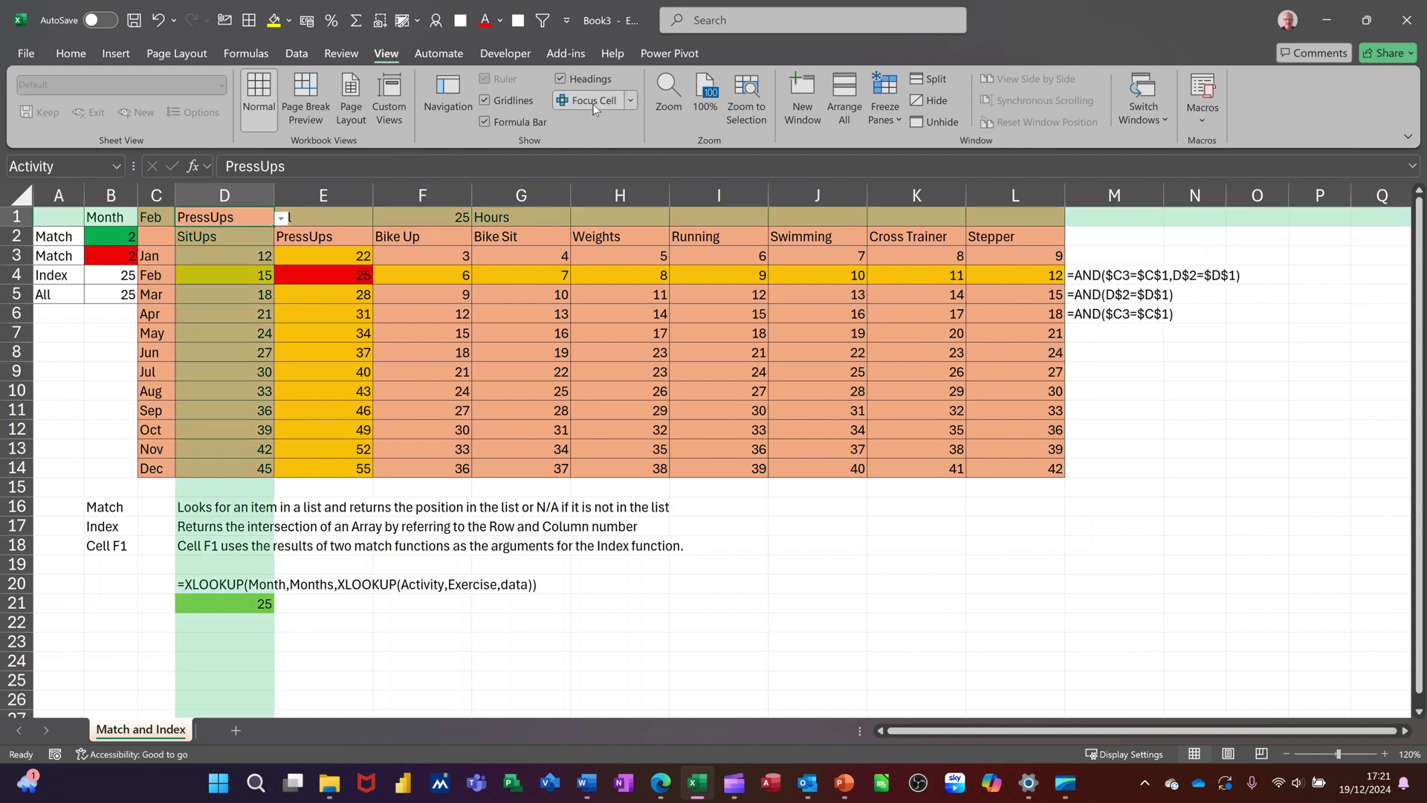
click(617, 333)
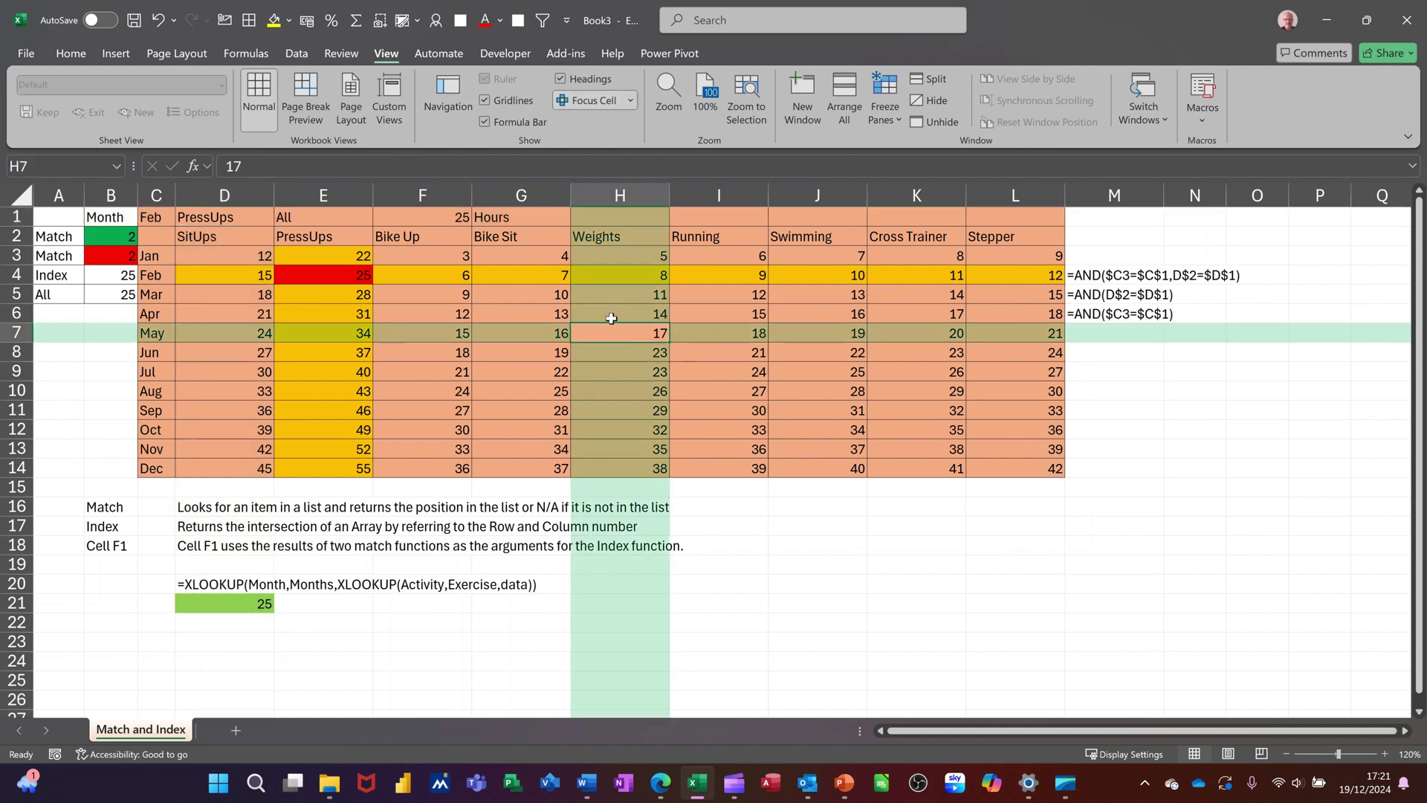
click(764, 392)
click(908, 274)
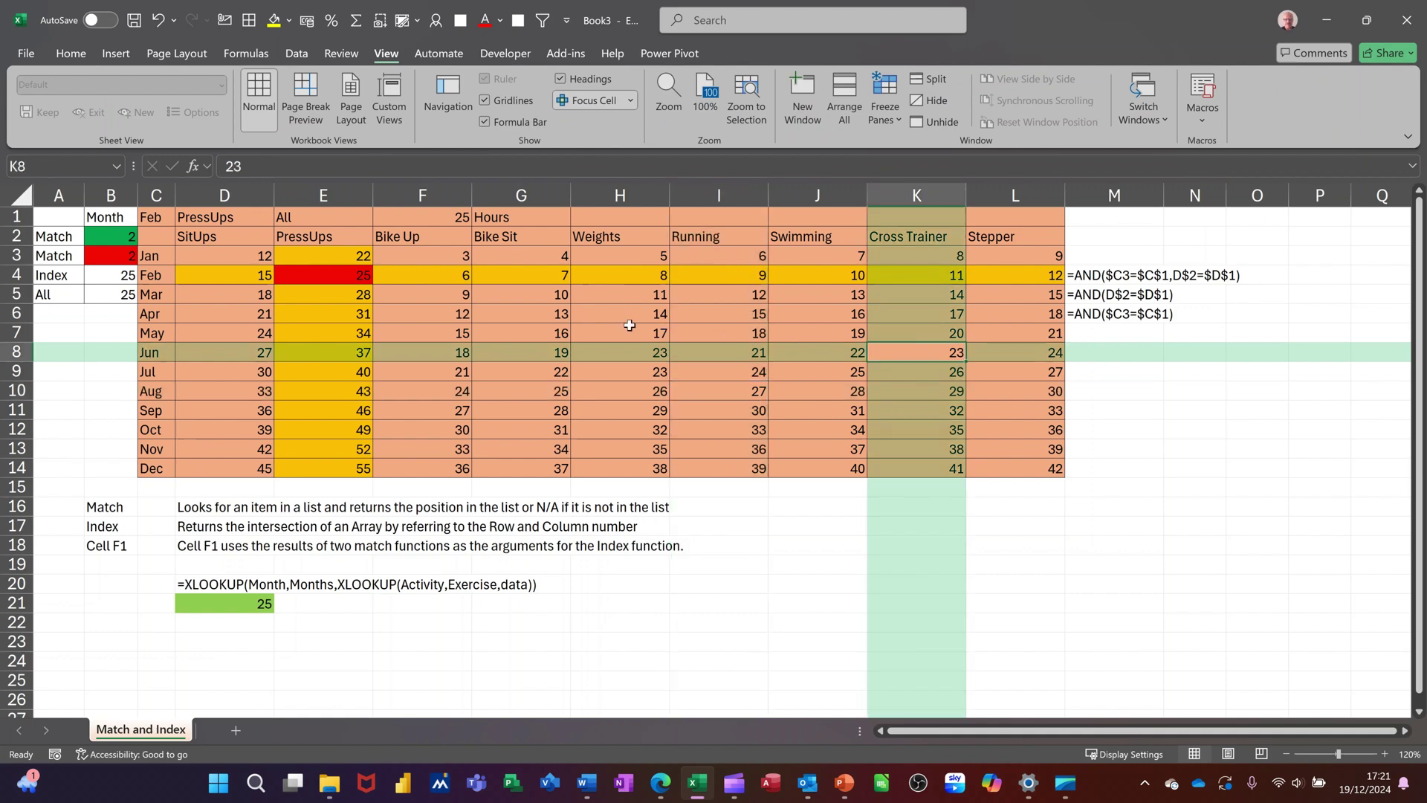
click(606, 328)
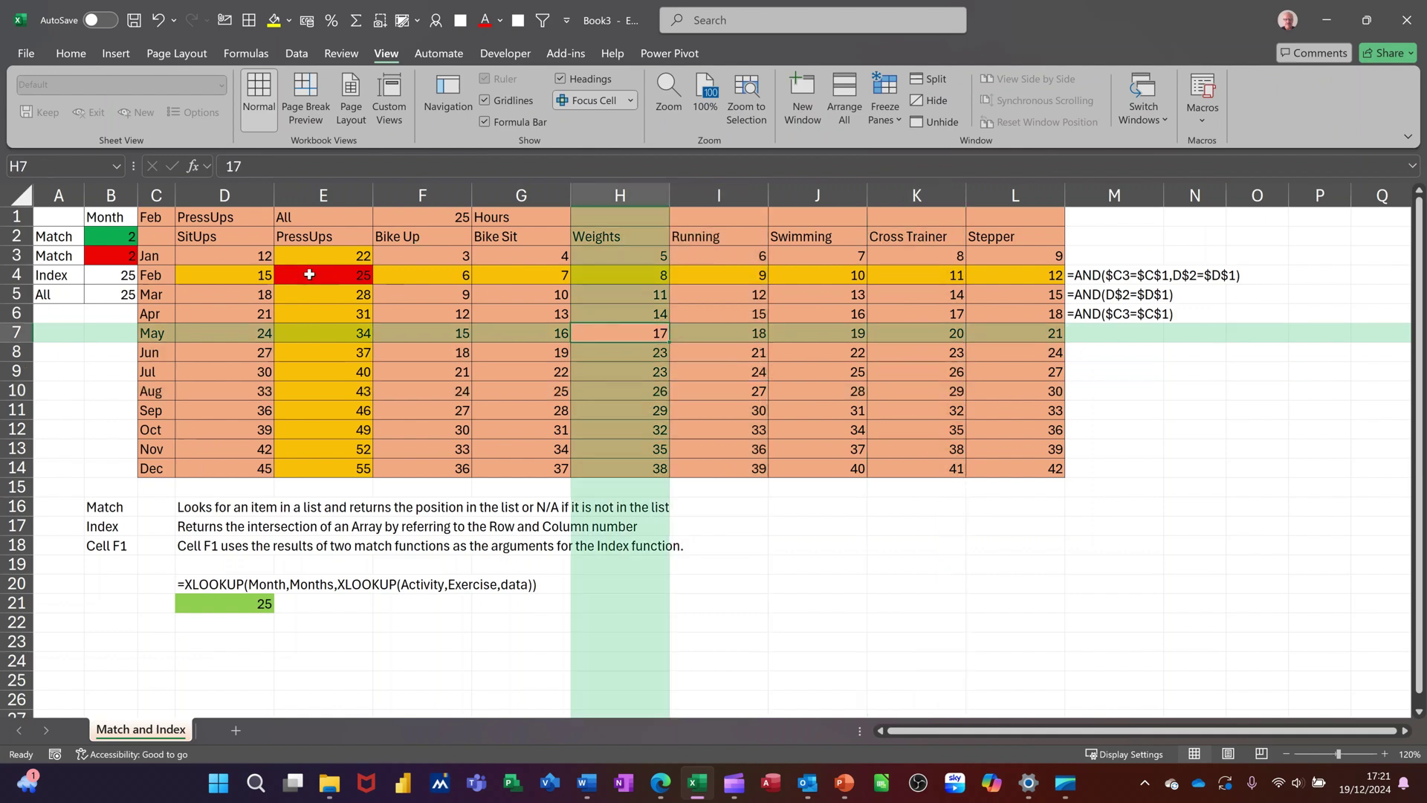
click(578, 104)
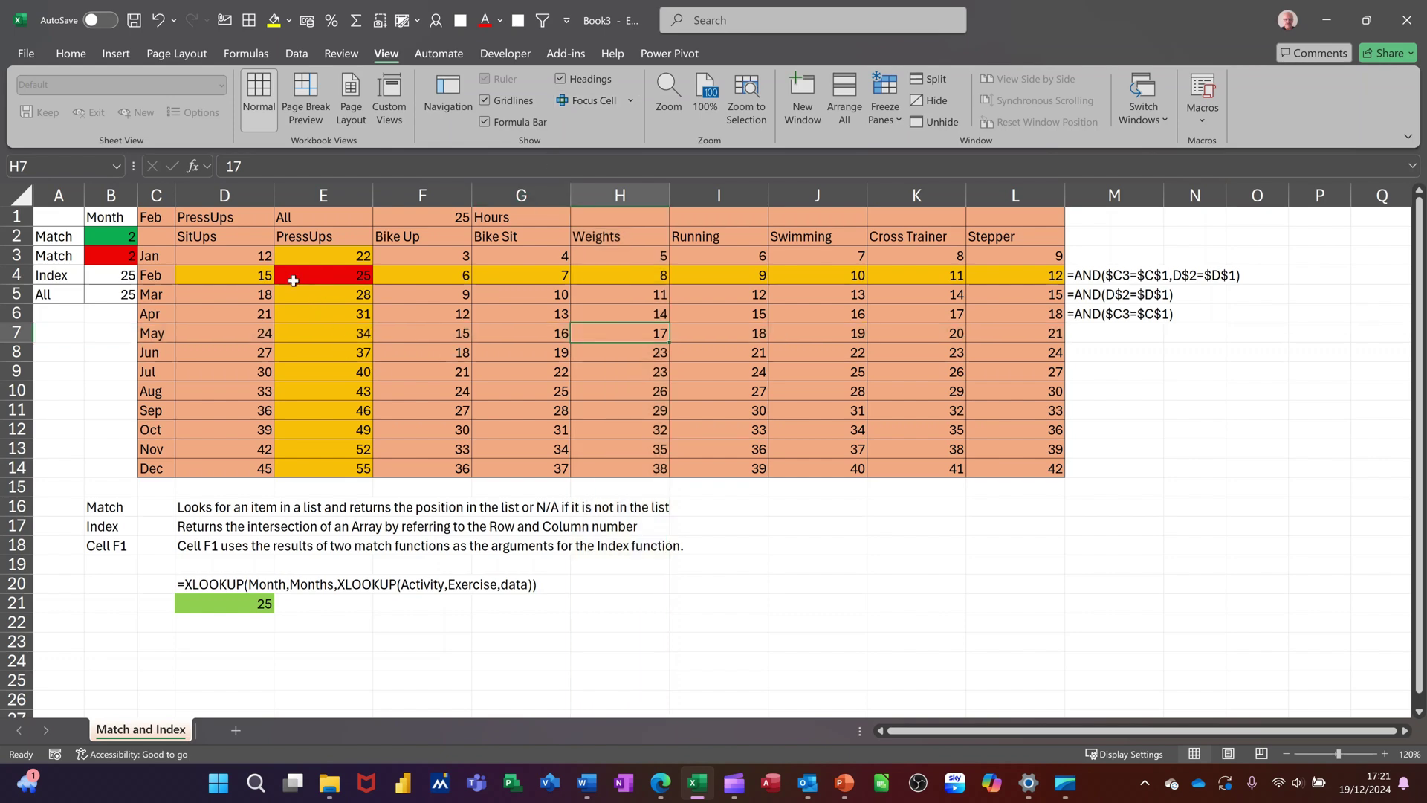
click(102, 295)
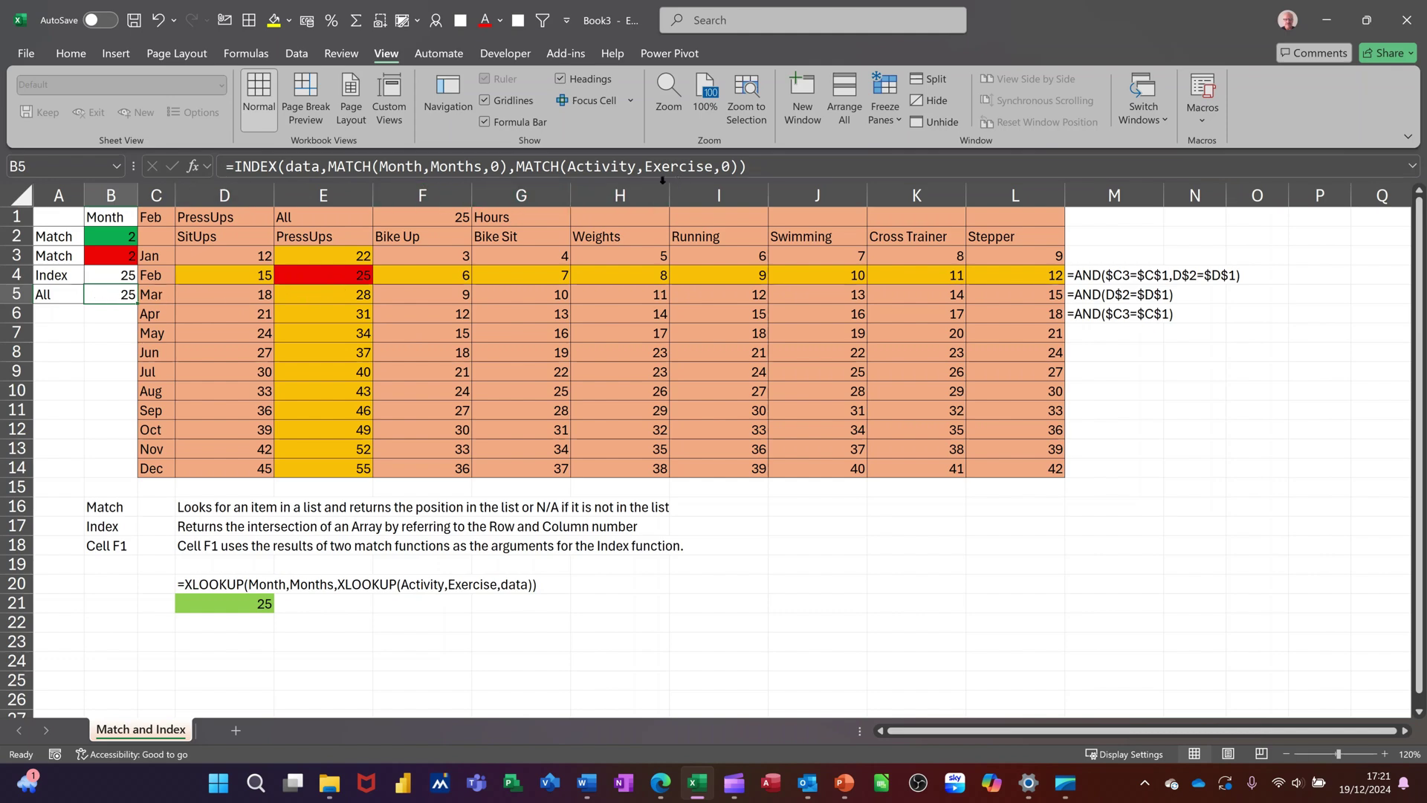
click(103, 234)
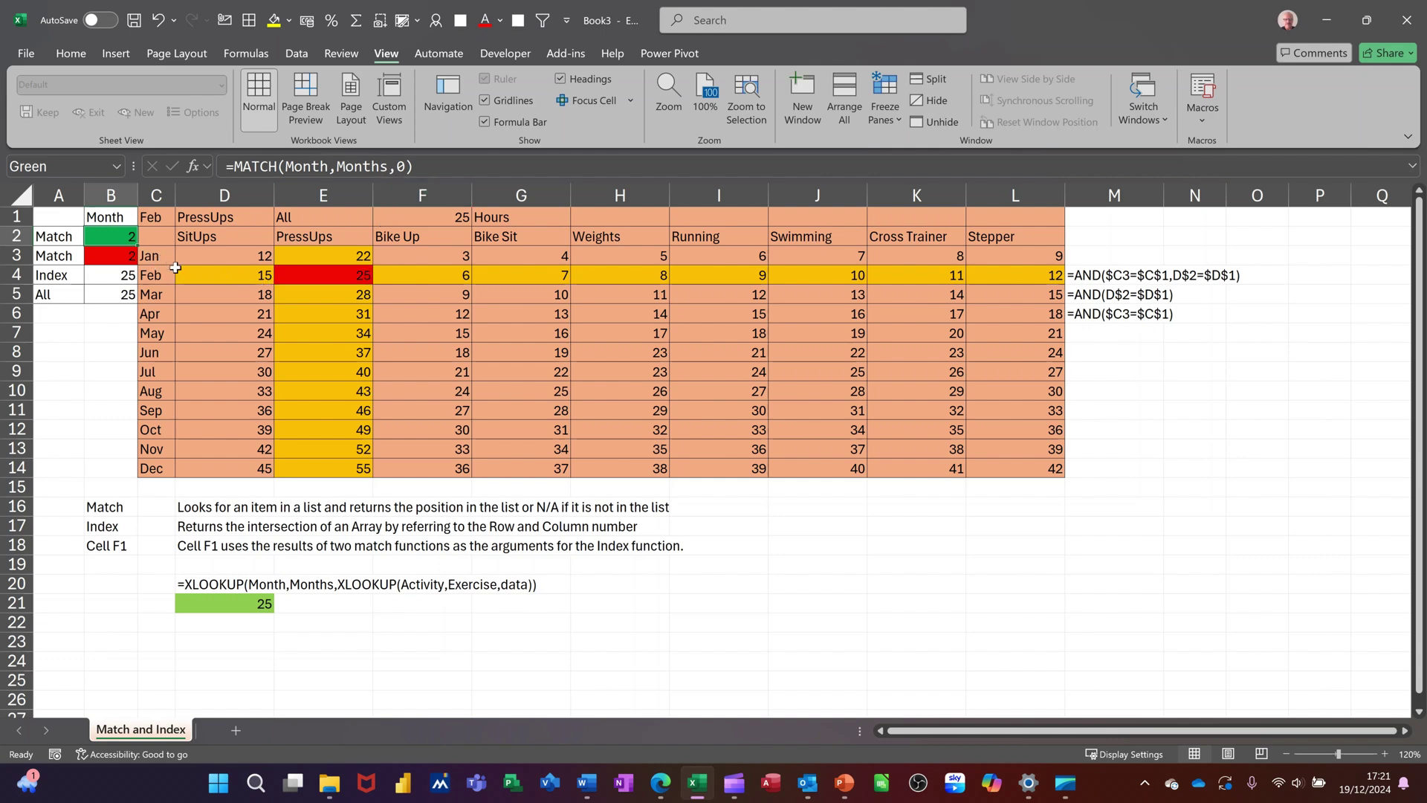
click(153, 214)
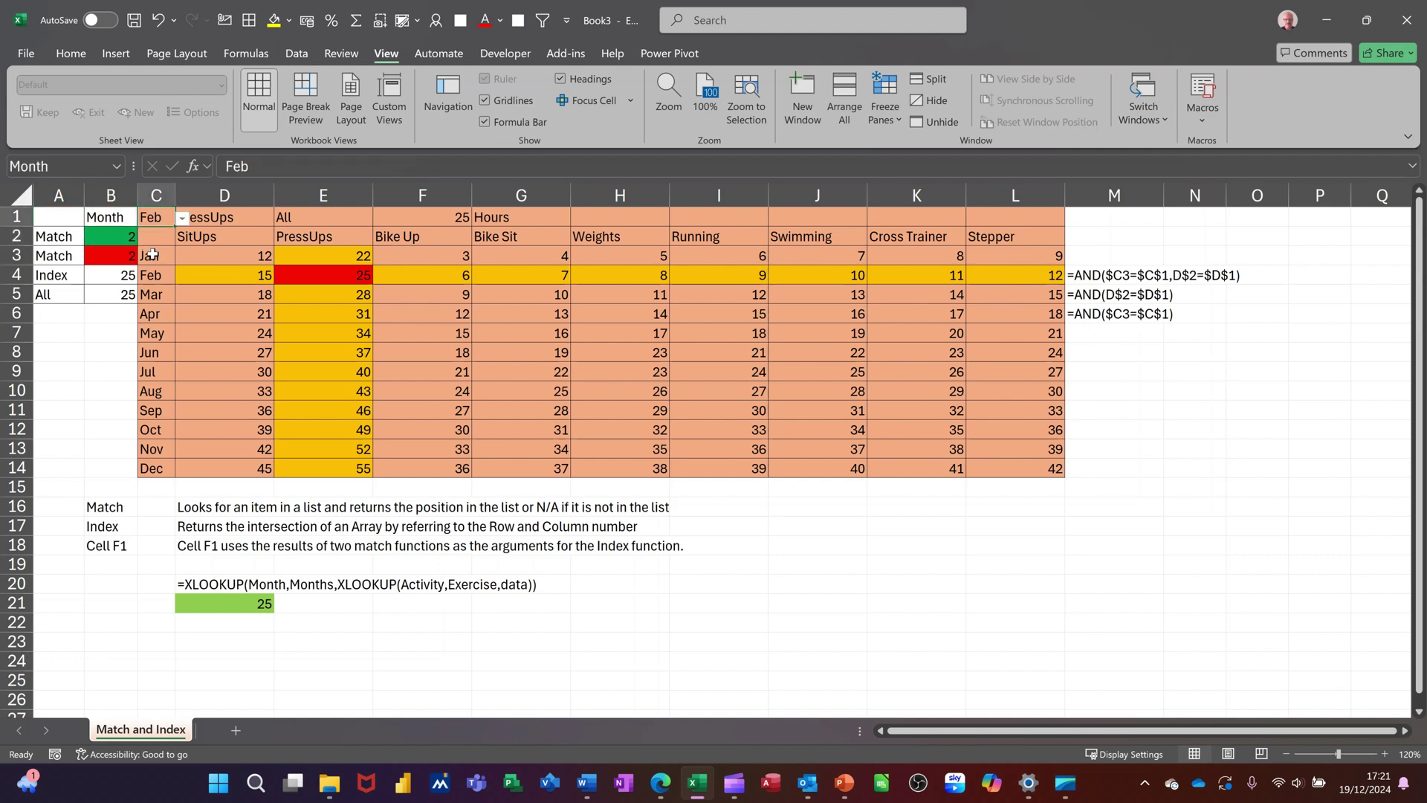
drag(156, 257, 158, 472)
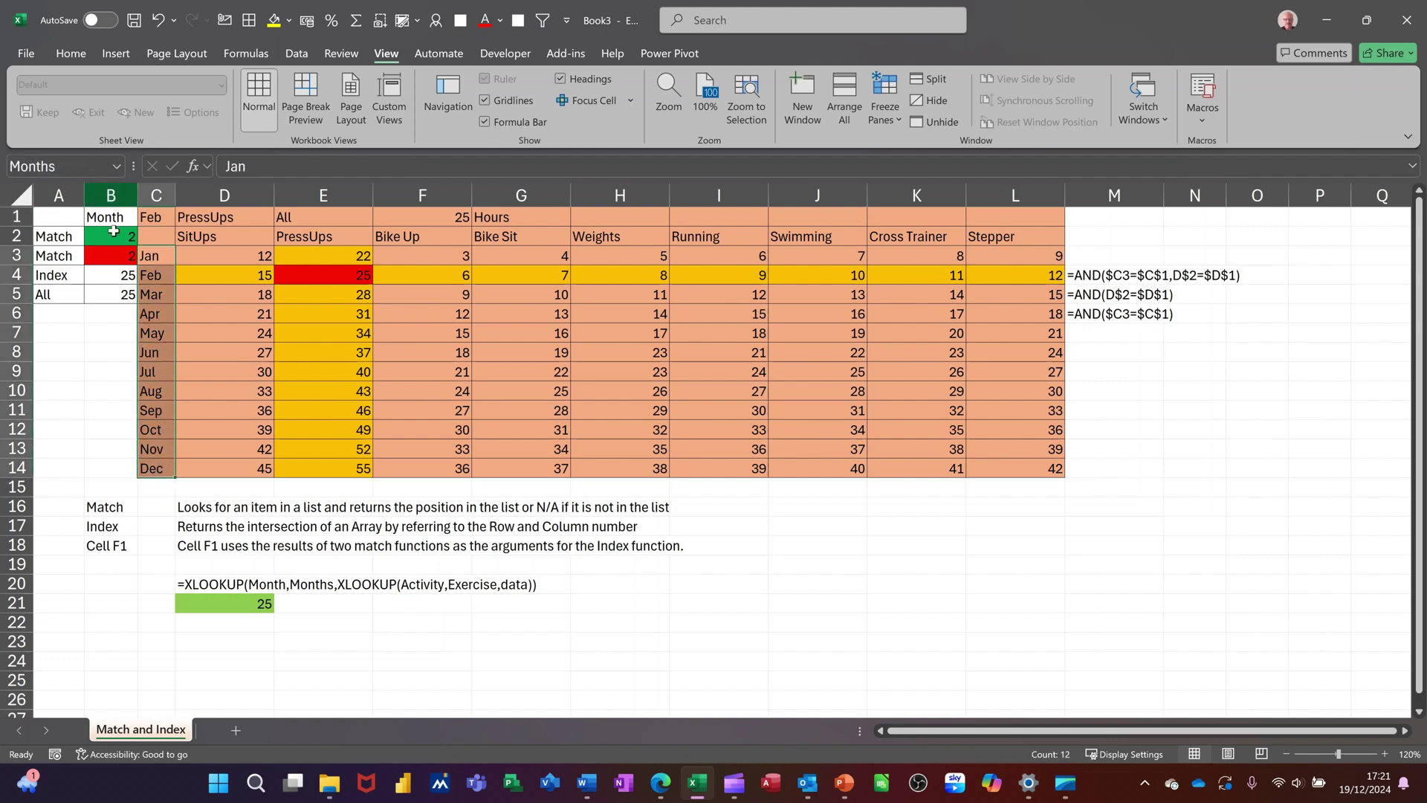
click(112, 235)
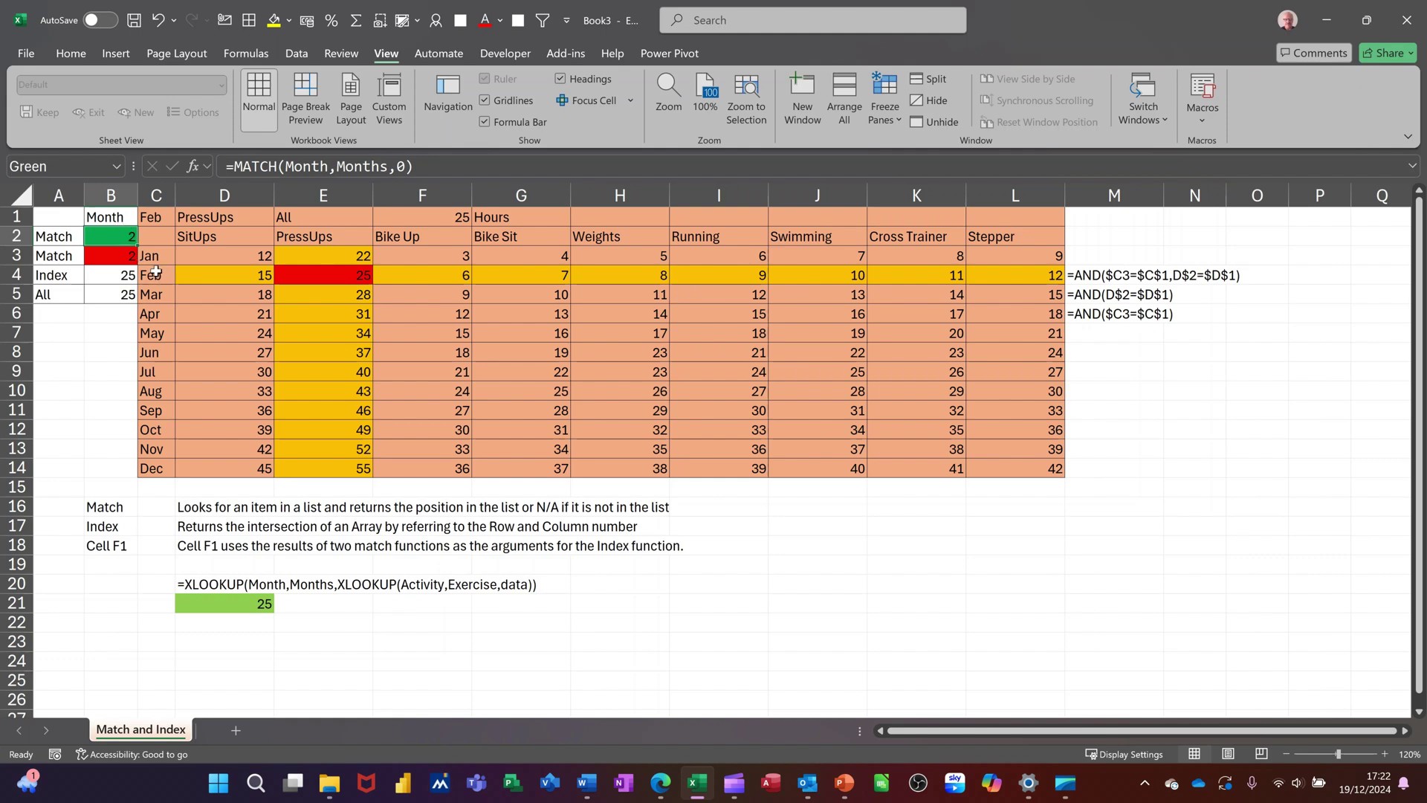
click(111, 255)
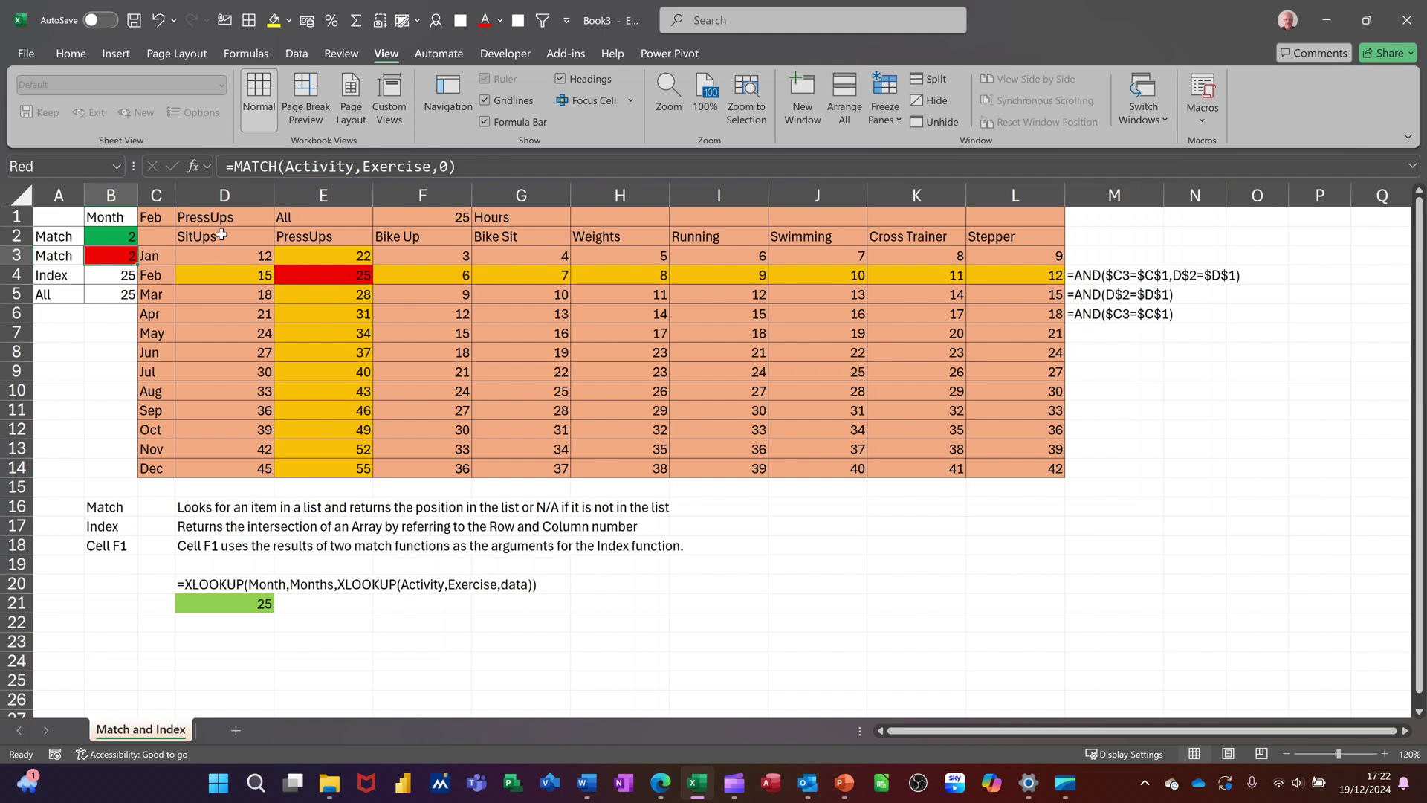
drag(211, 235, 1036, 236)
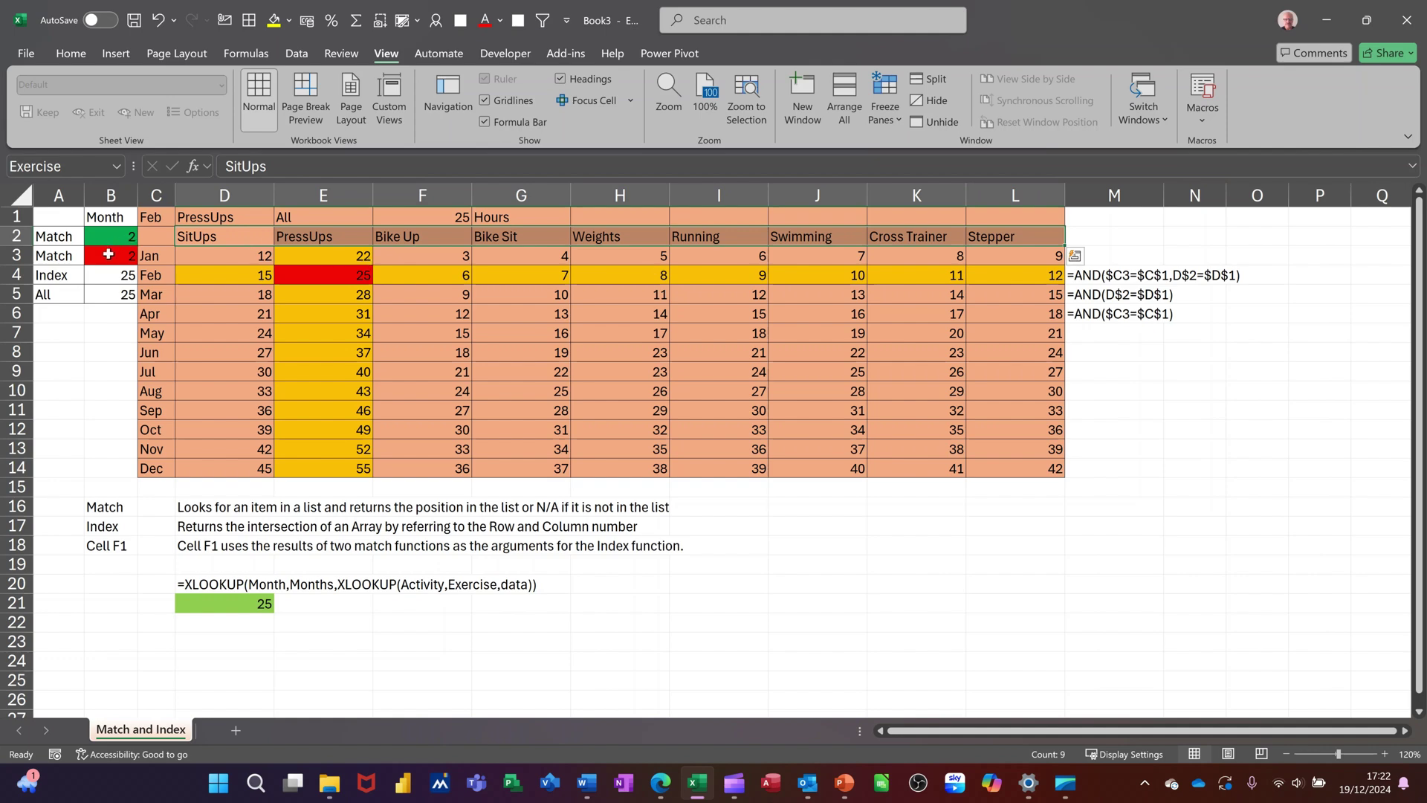
click(109, 255)
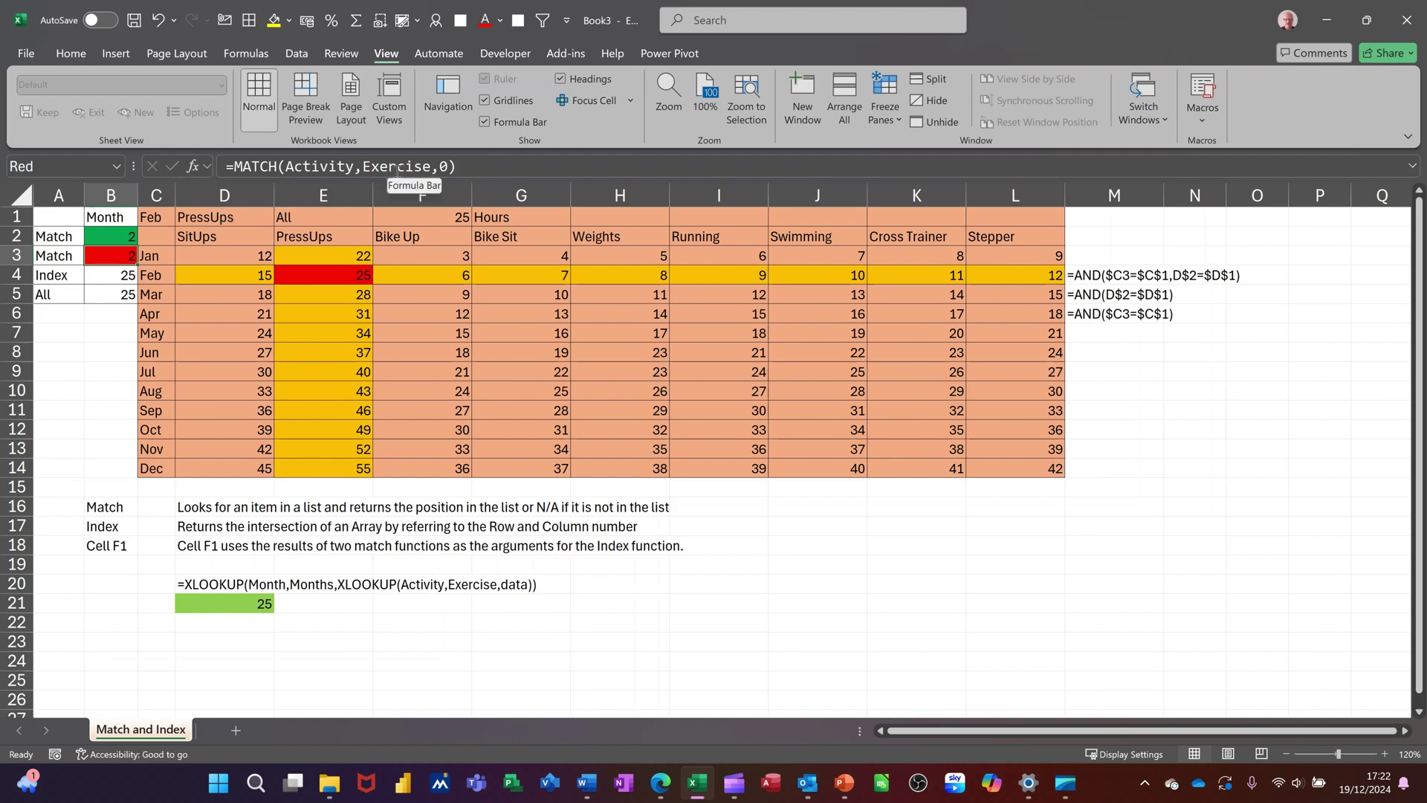
drag(223, 237, 1008, 236)
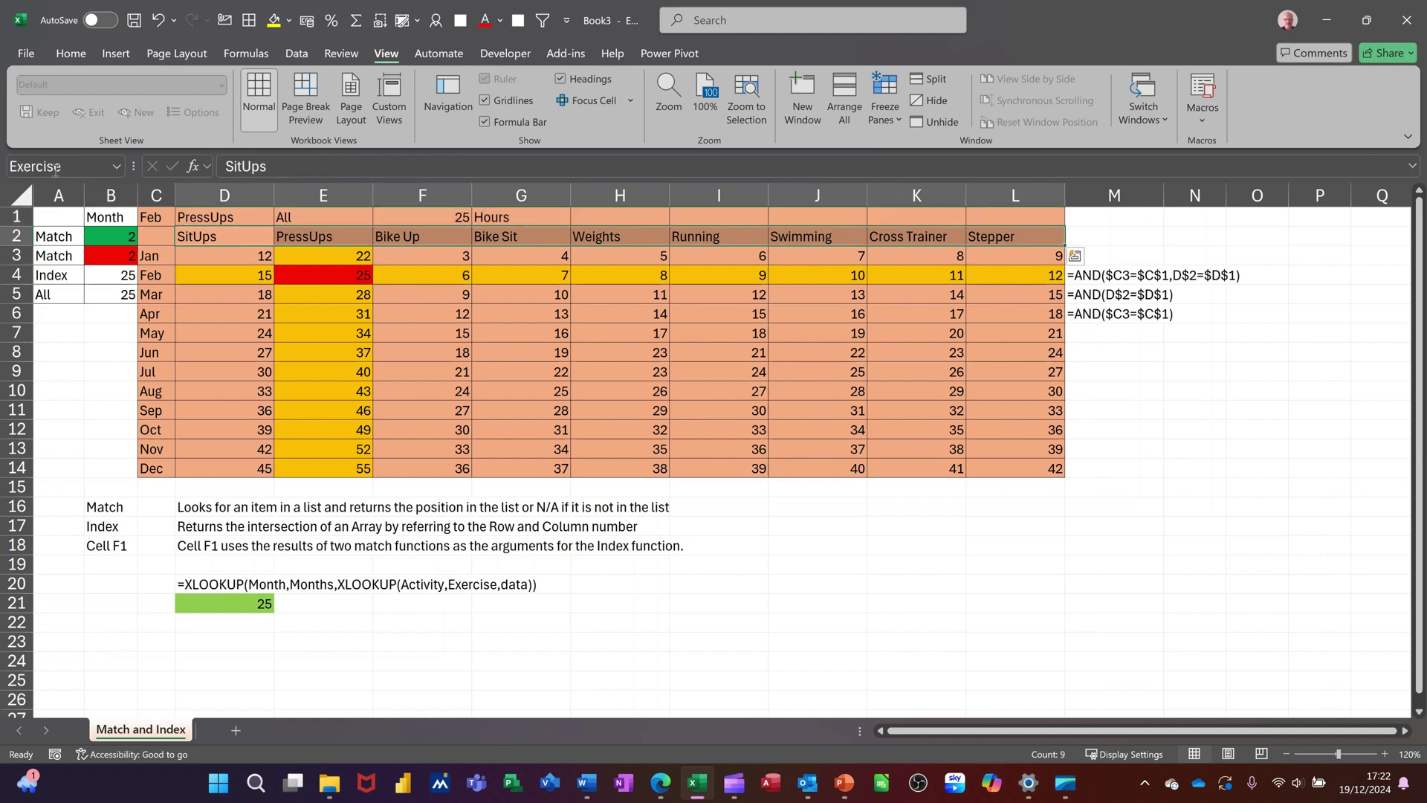
click(107, 254)
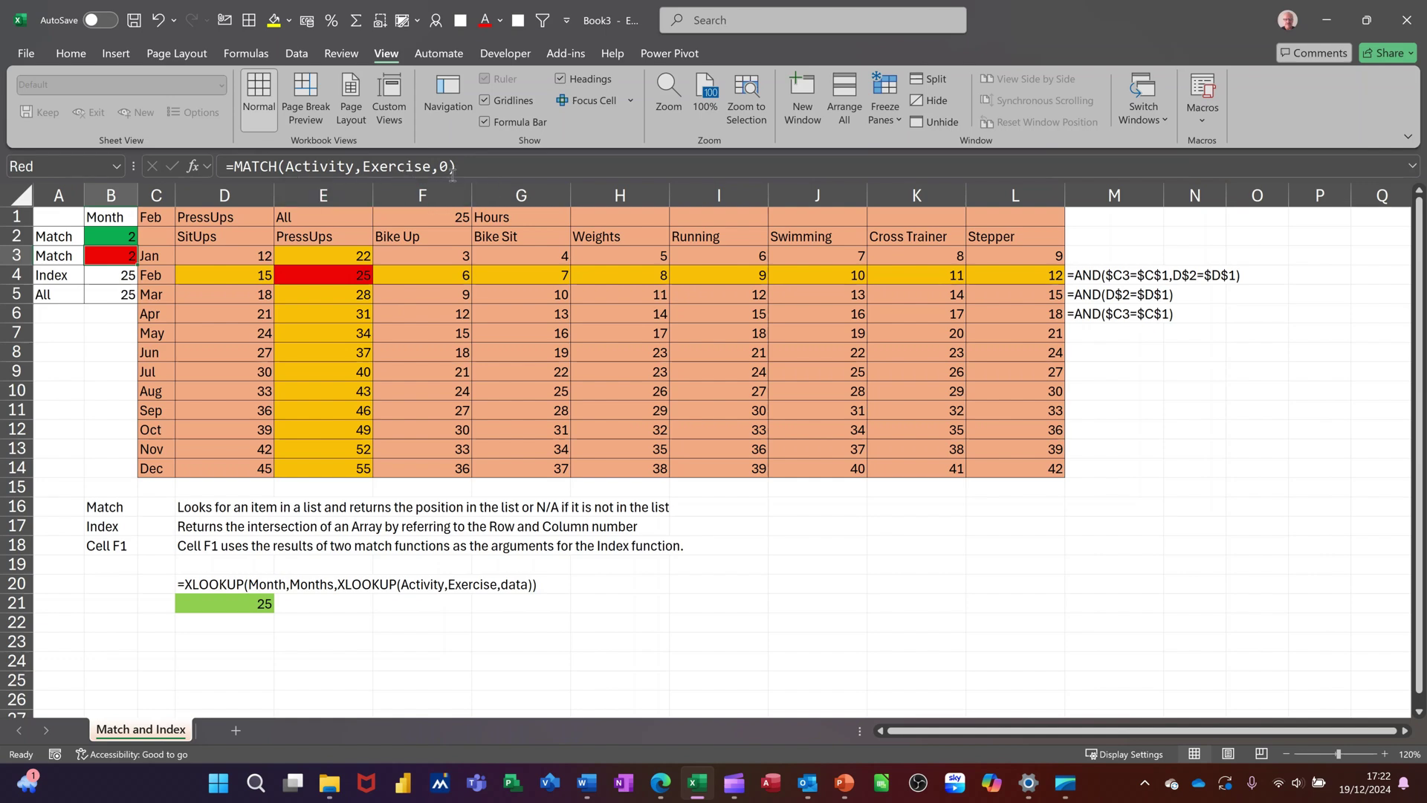
click(106, 239)
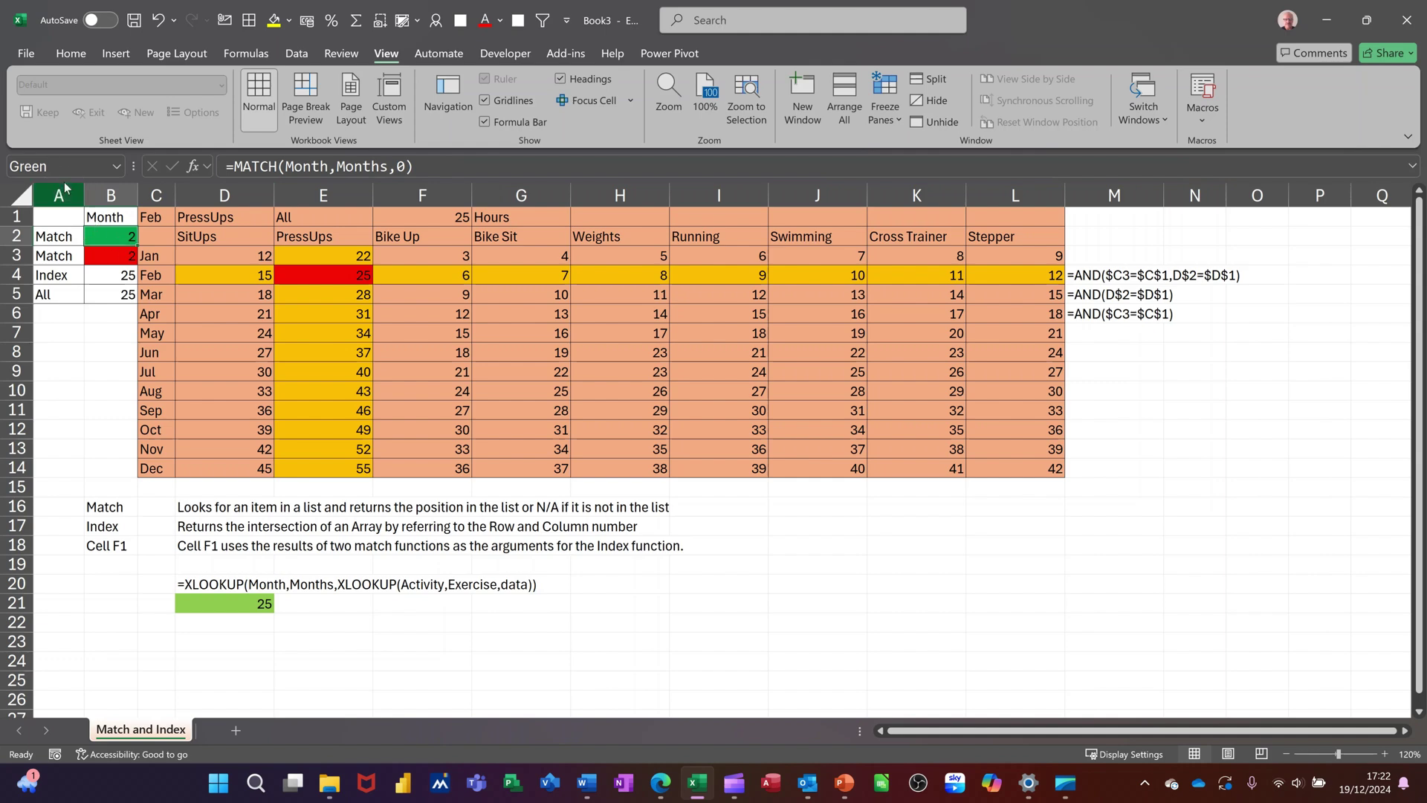
- Inspect the activity MATCH and B4 INDEX formulas and the extent of the data values
click(97, 260)
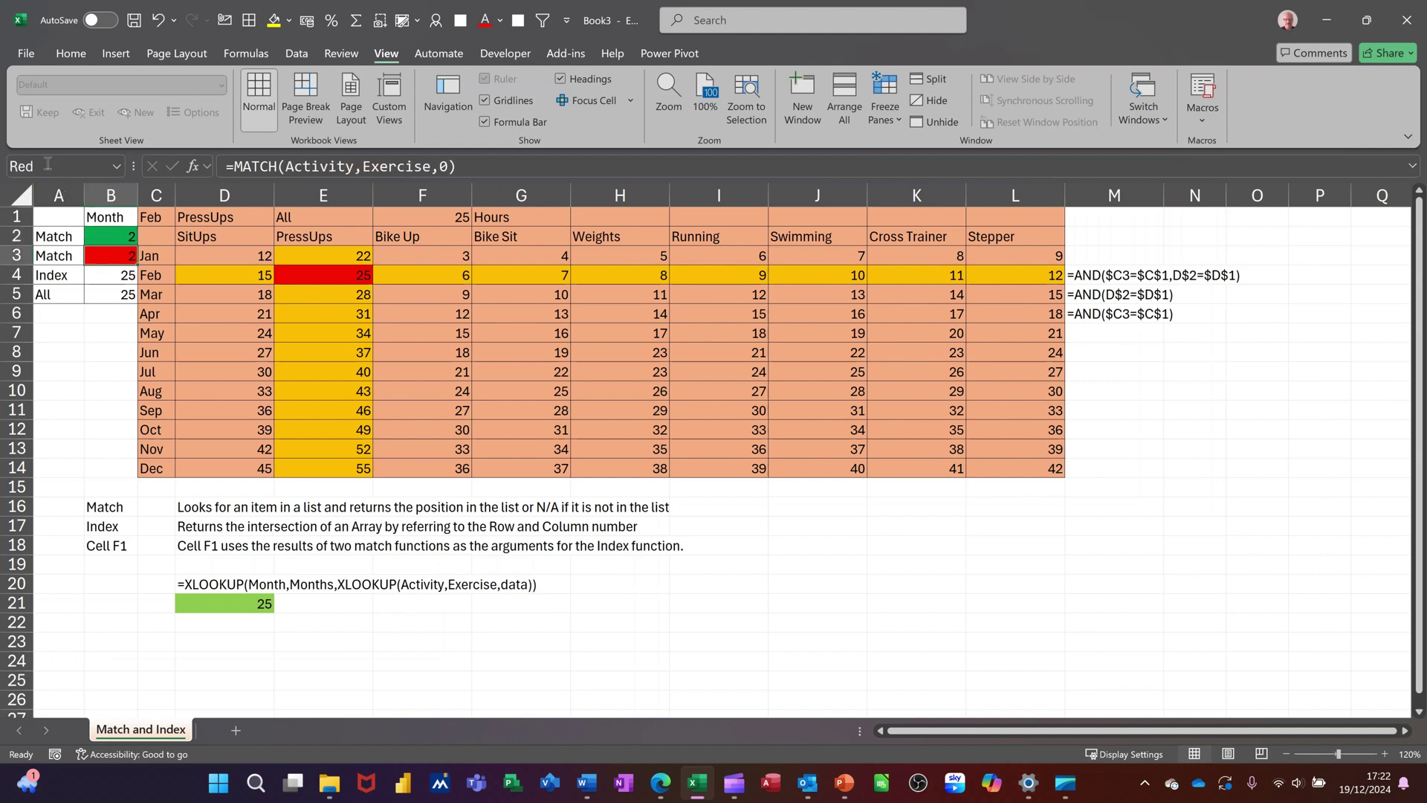
click(100, 274)
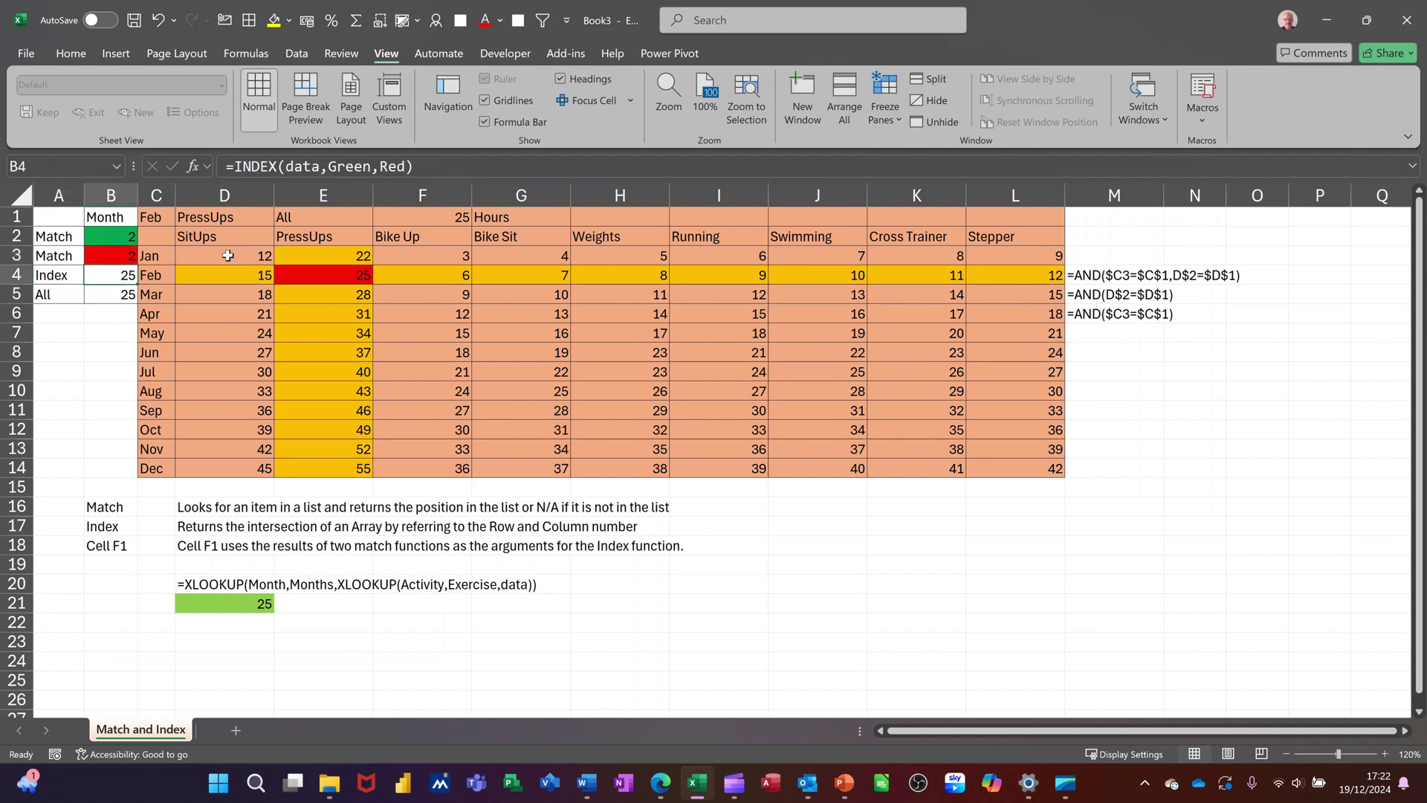
drag(226, 254, 1050, 467)
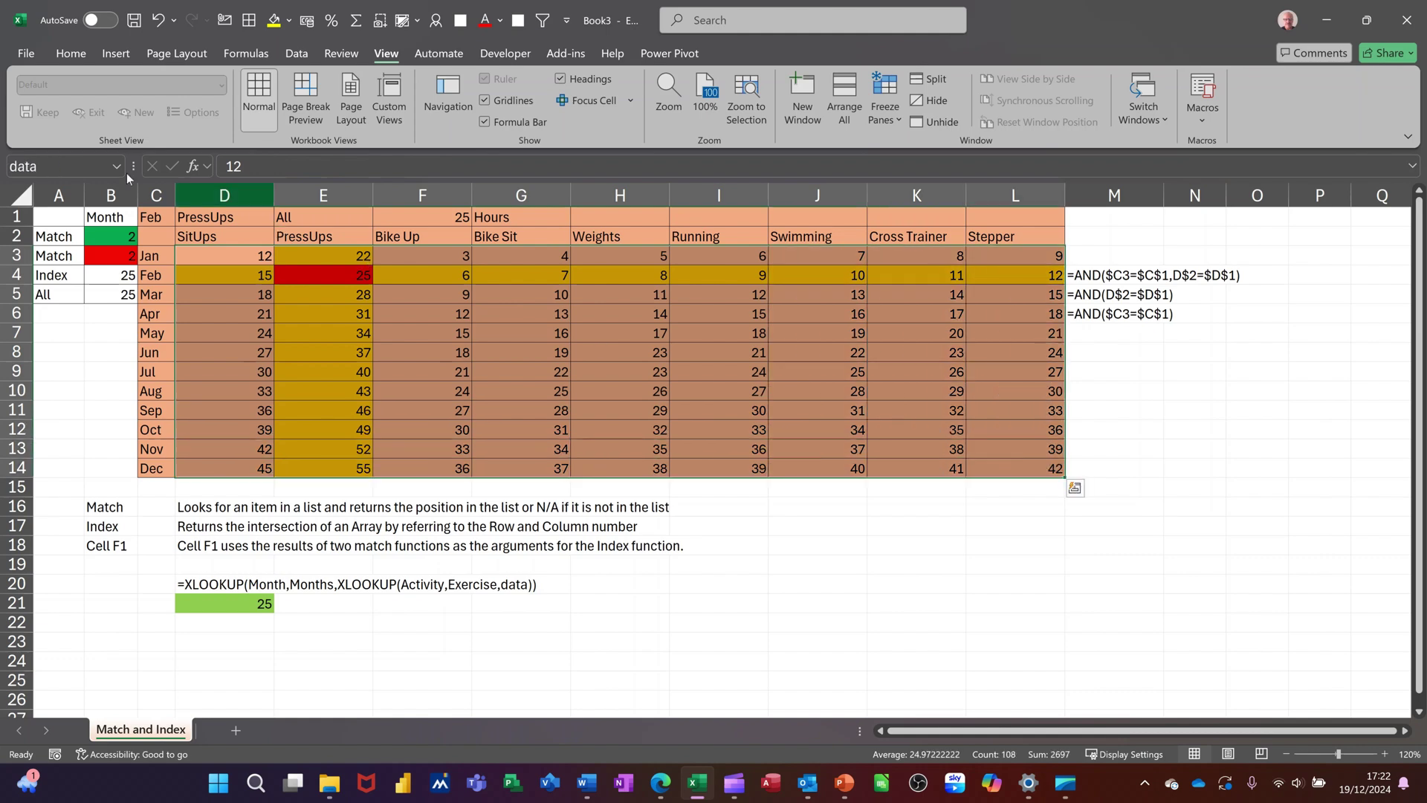
click(102, 276)
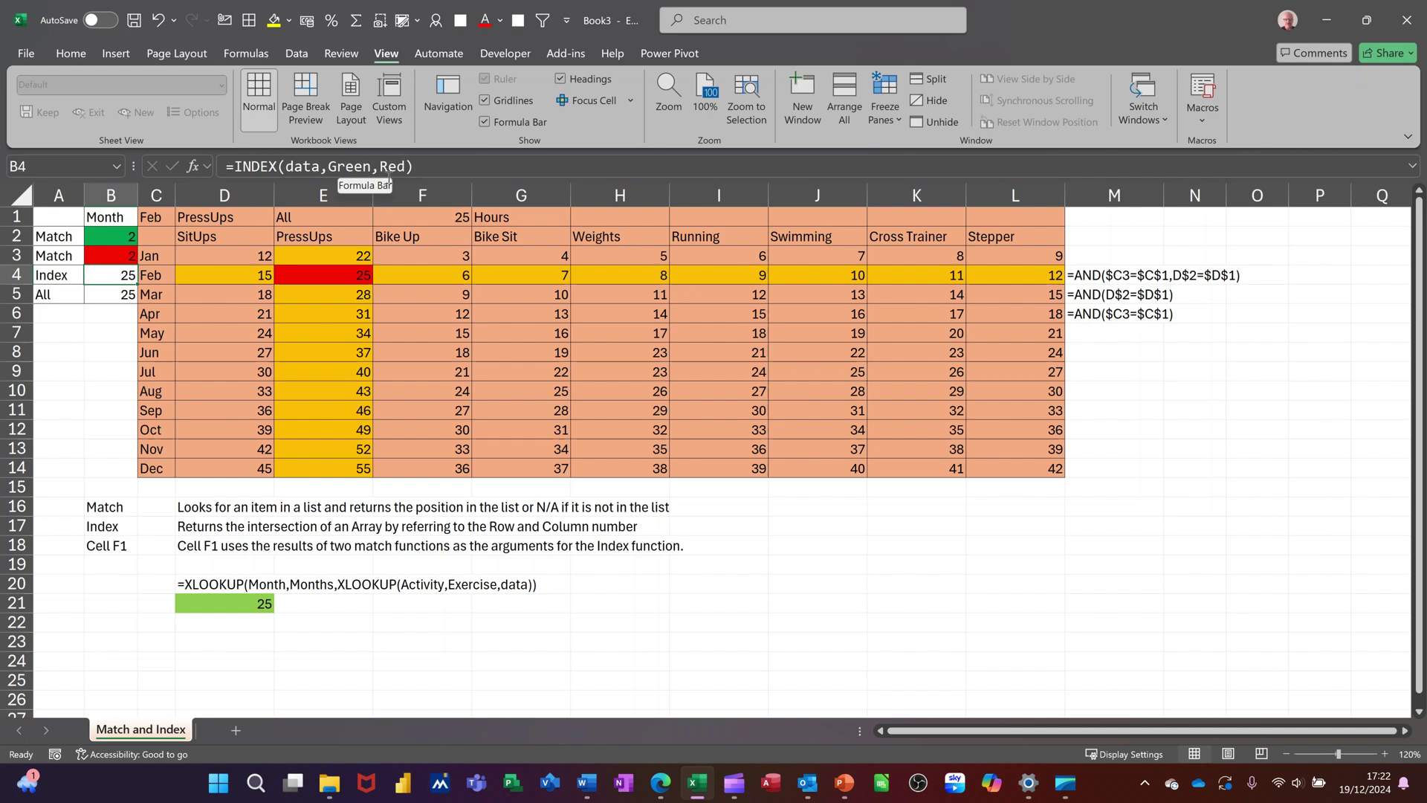
- Change the month in C1 to May and check the updated INDEX result
click(173, 220)
click(185, 221)
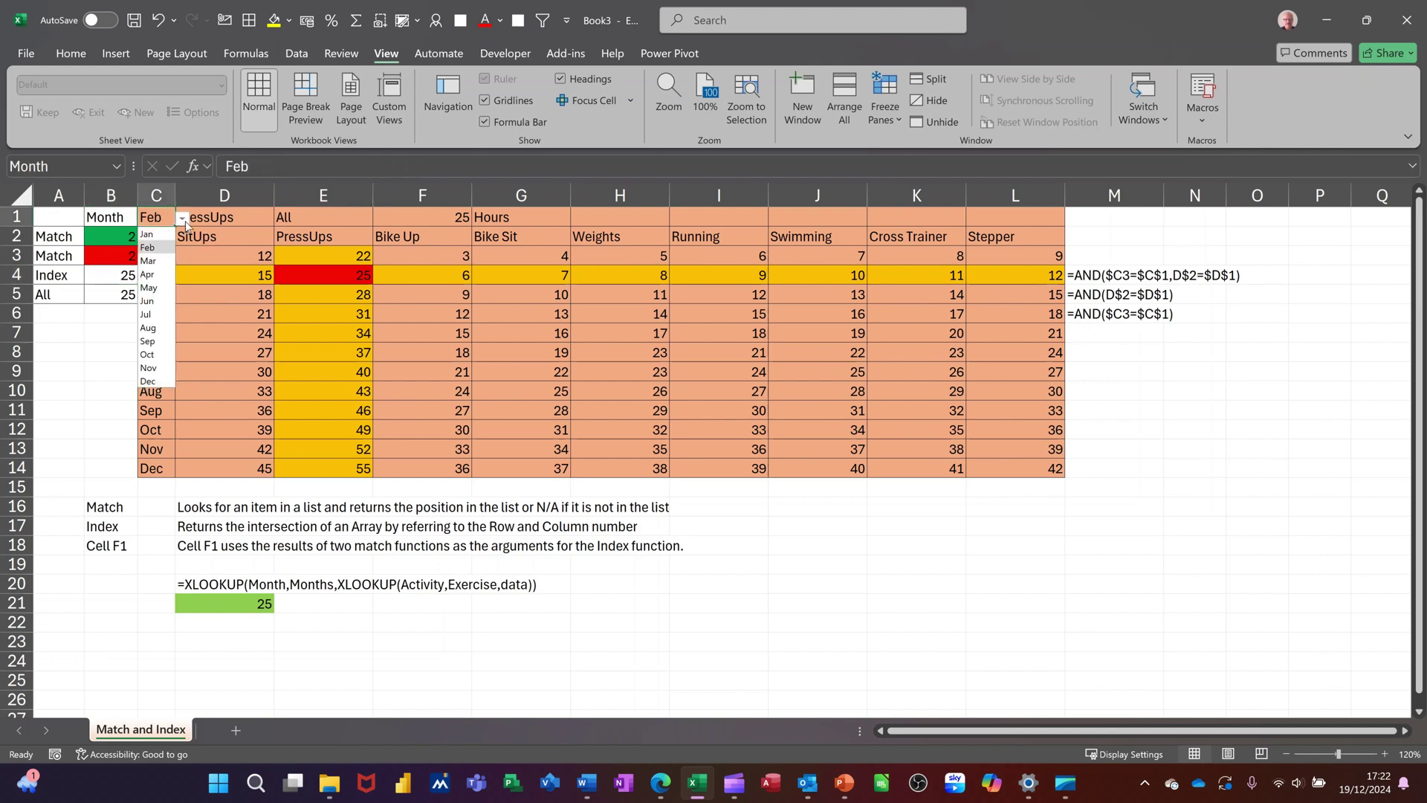
click(170, 288)
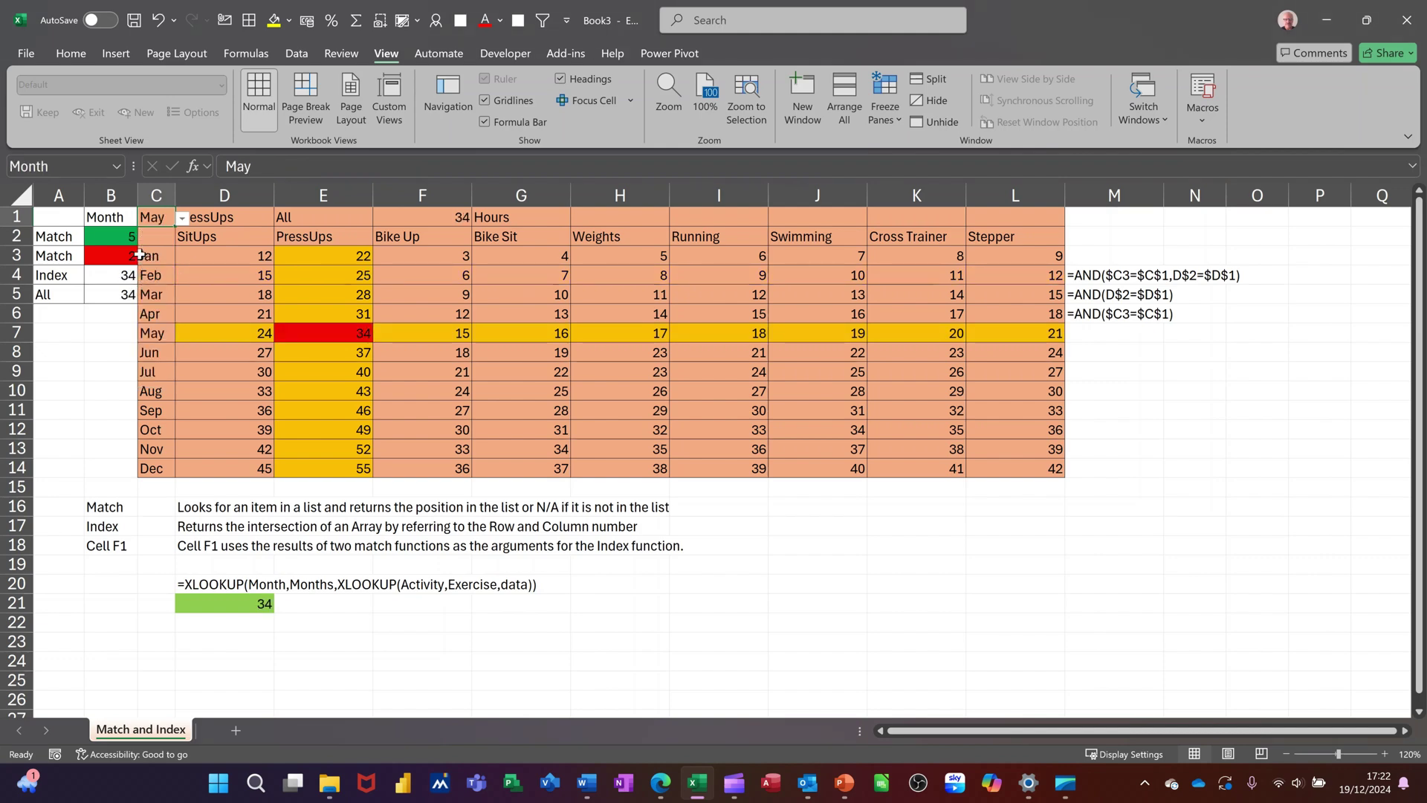
click(120, 276)
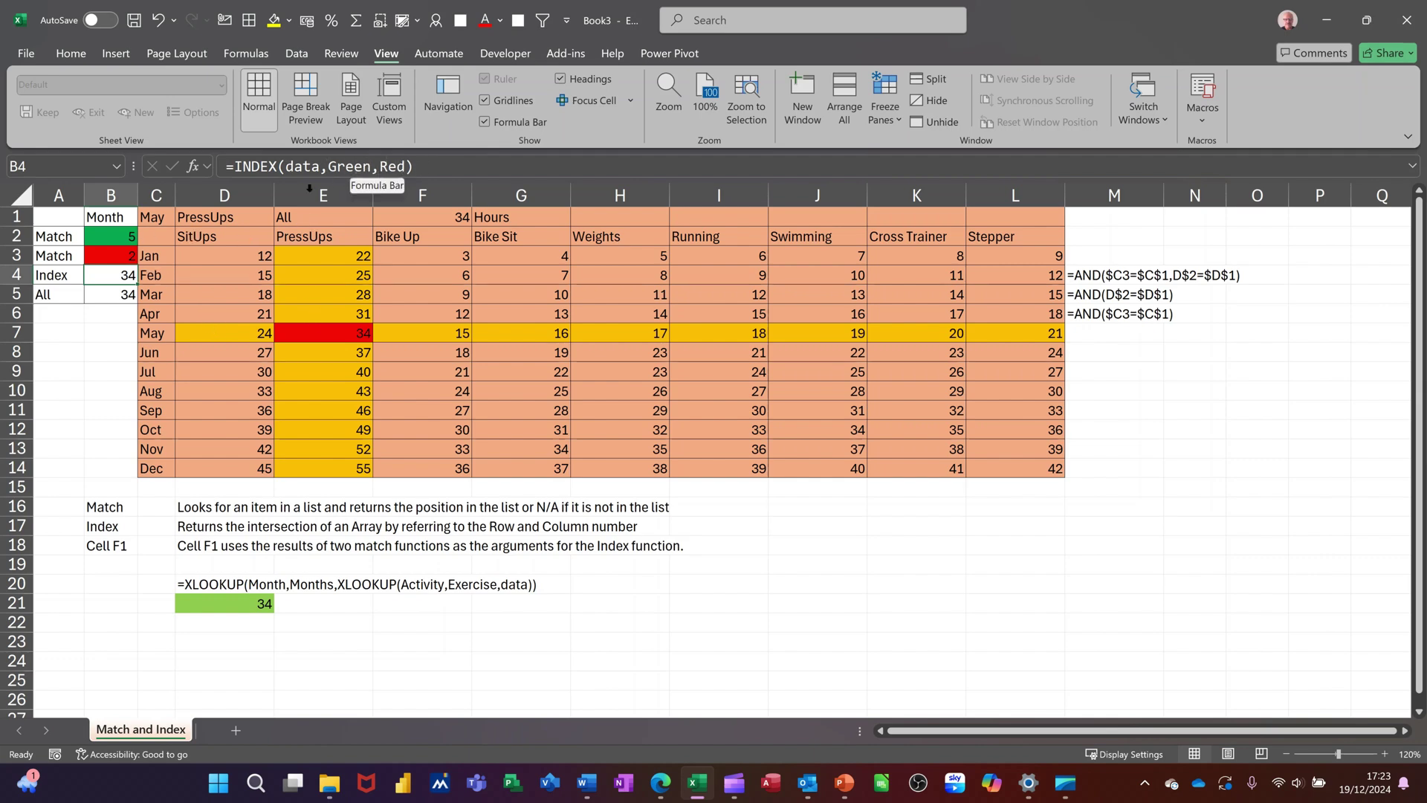
click(104, 296)
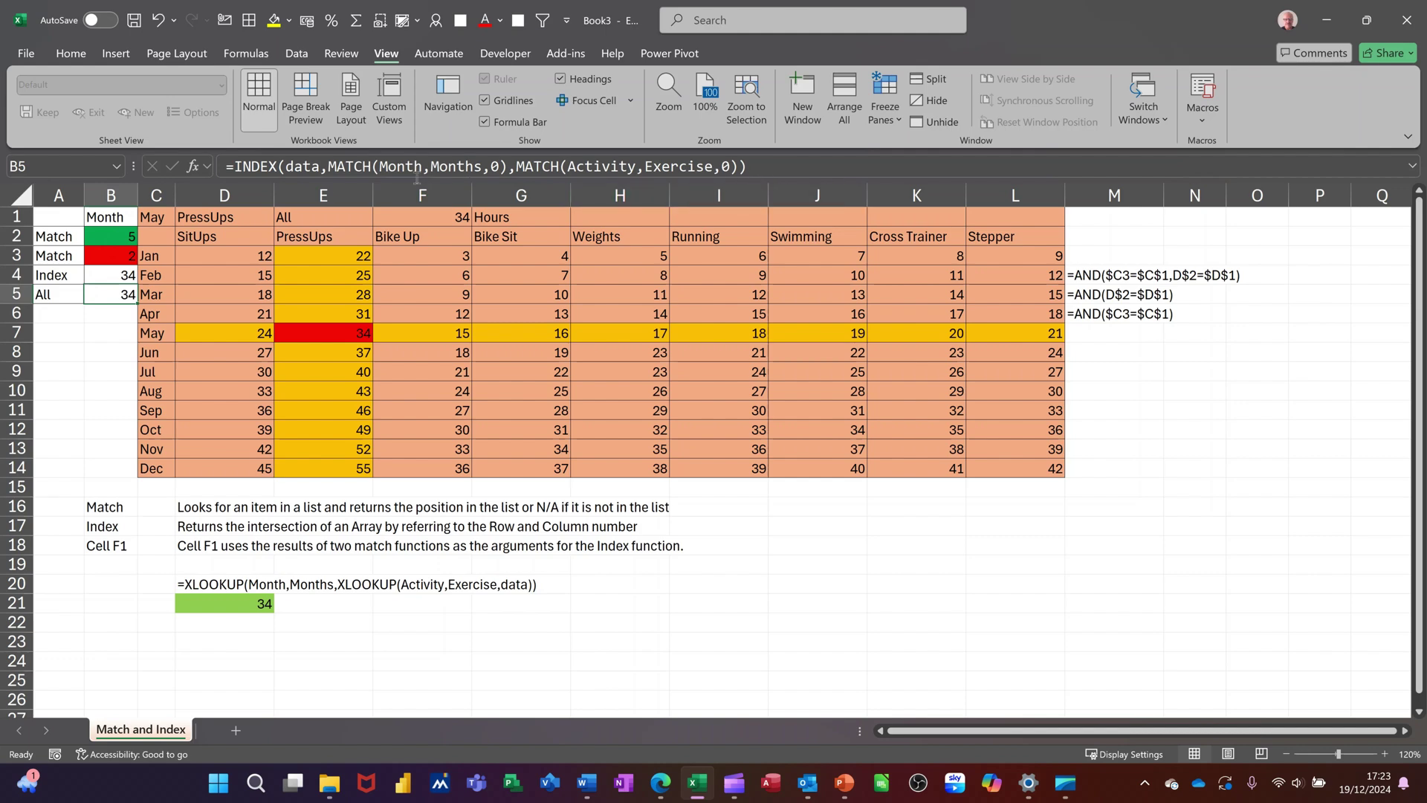
click(109, 237)
click(110, 256)
click(109, 276)
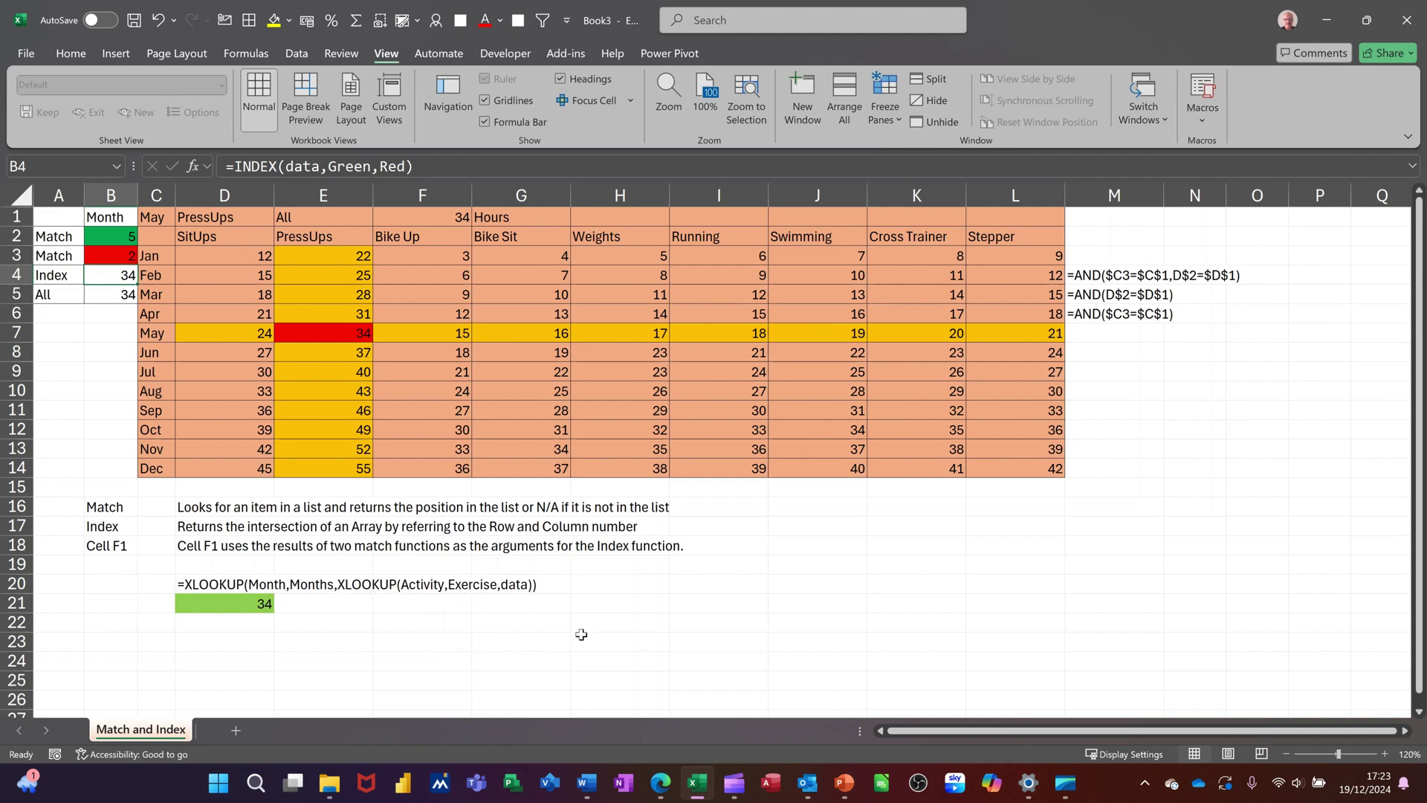
- Fill J17 yellow and start =XLOOKUP(Month,Months,XLOOKUP( in it using C1 and C3:C14
click(806, 528)
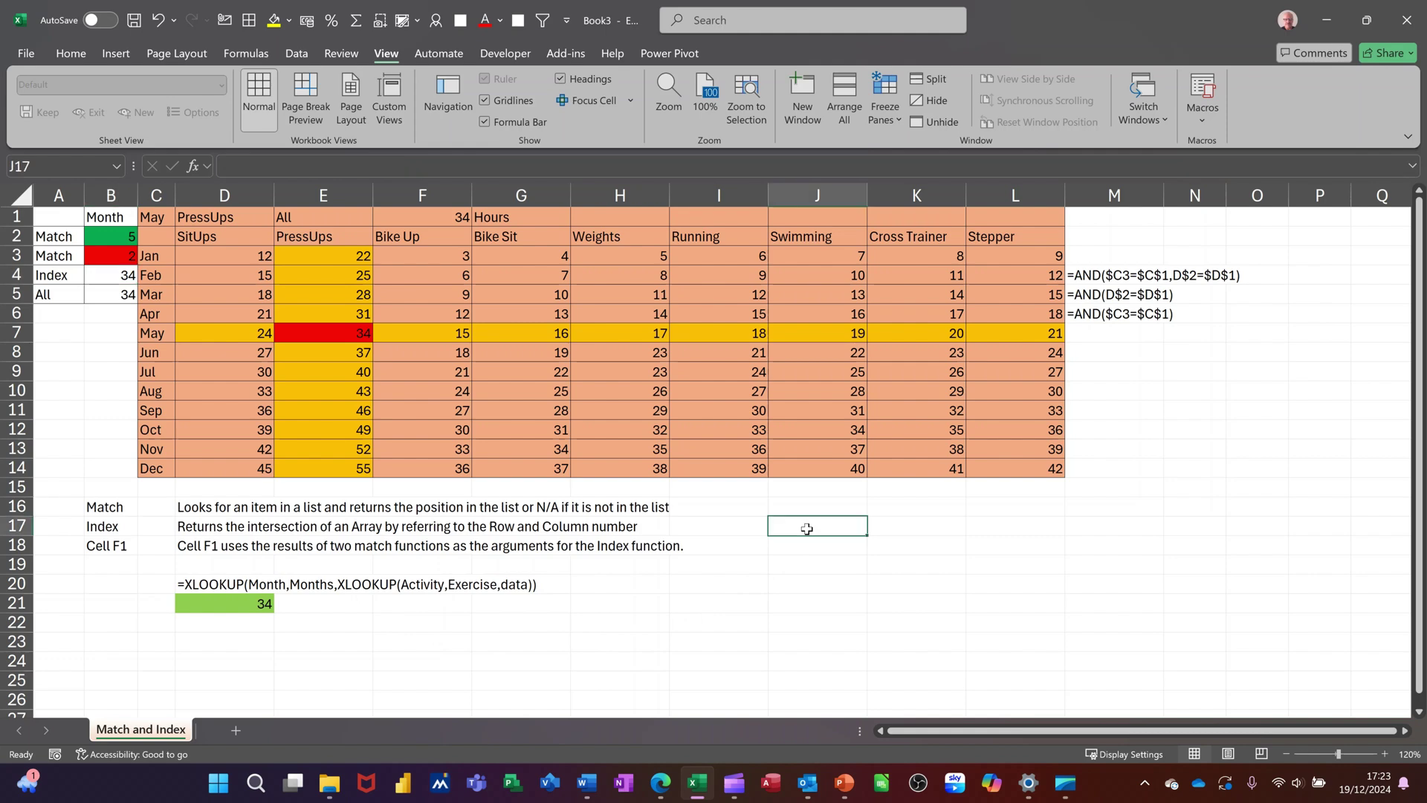
click(274, 22)
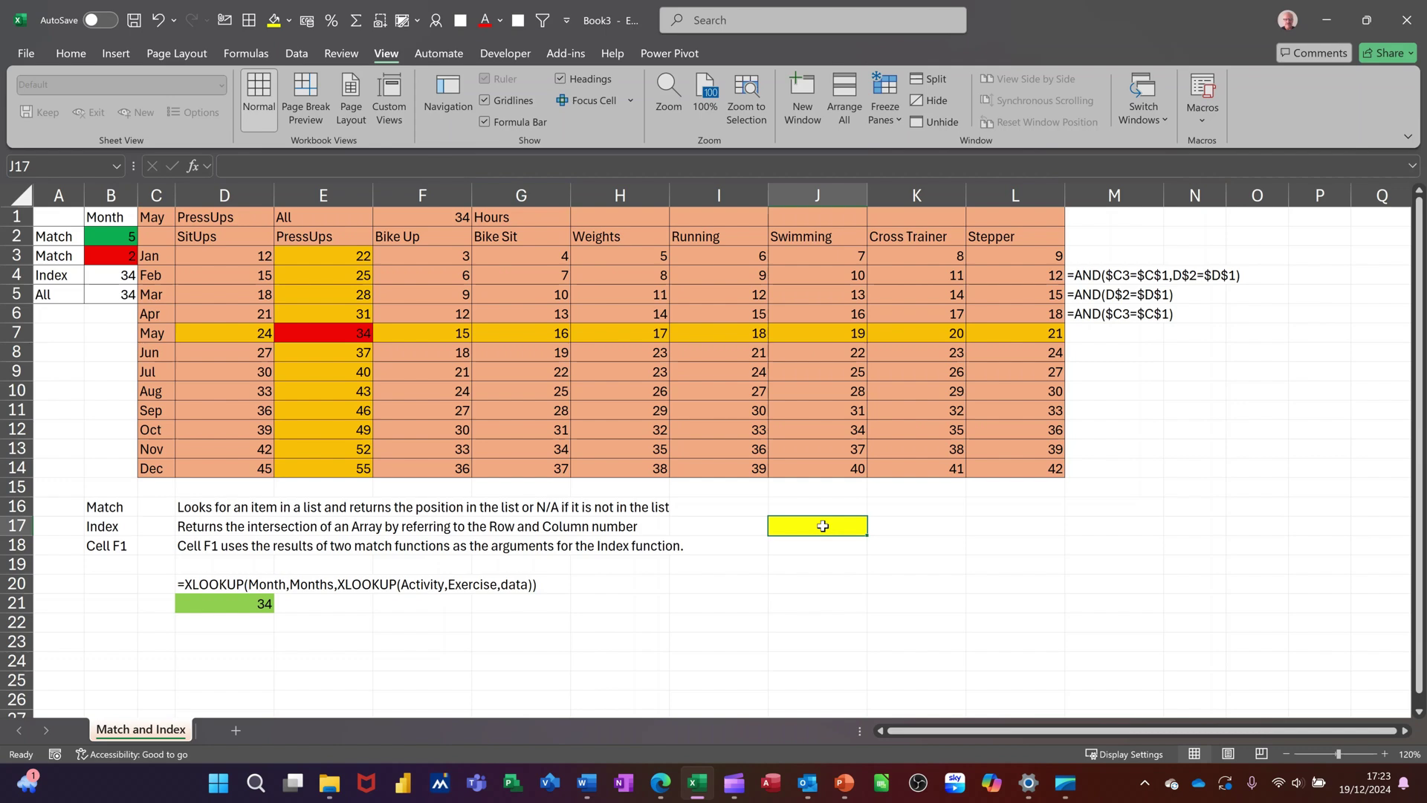
text(=x)
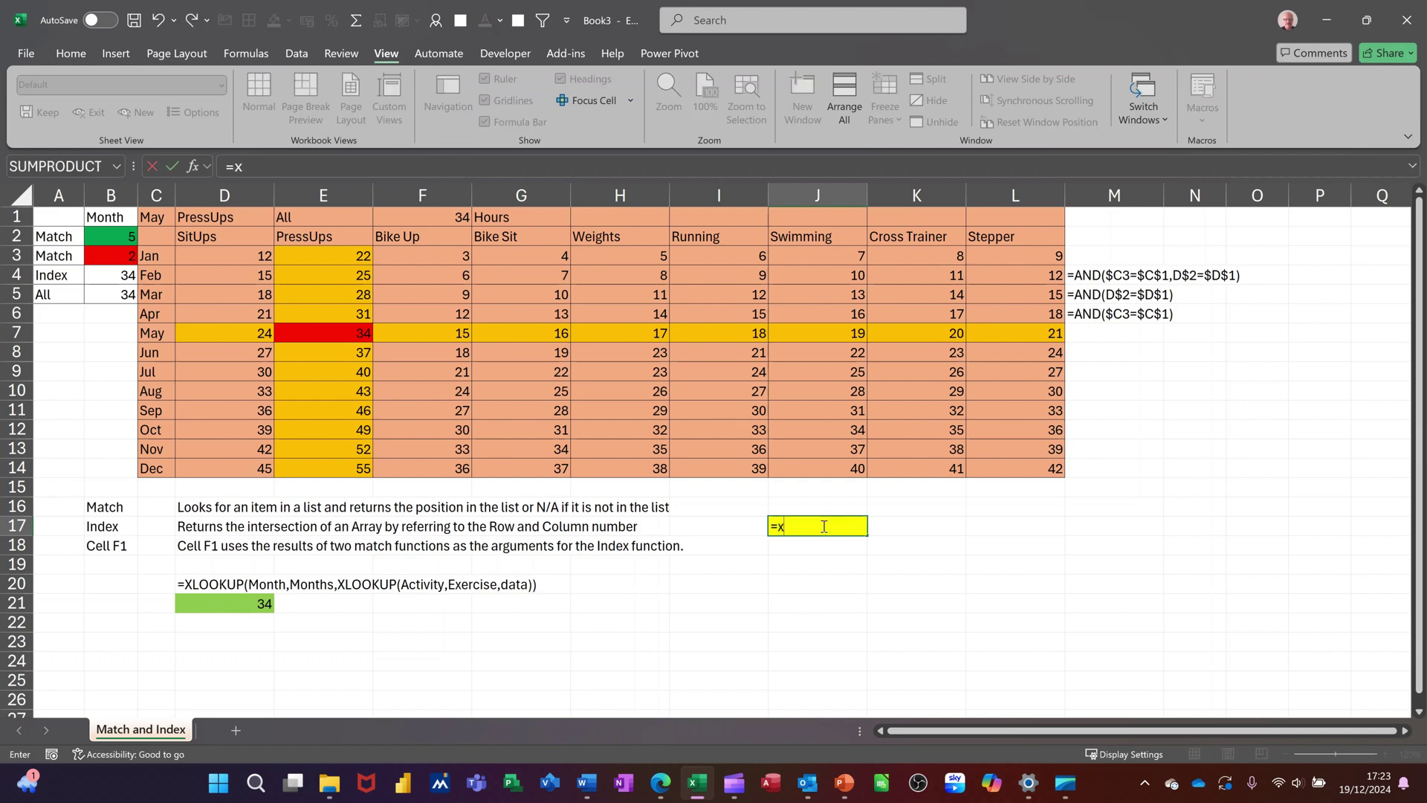
text(l)
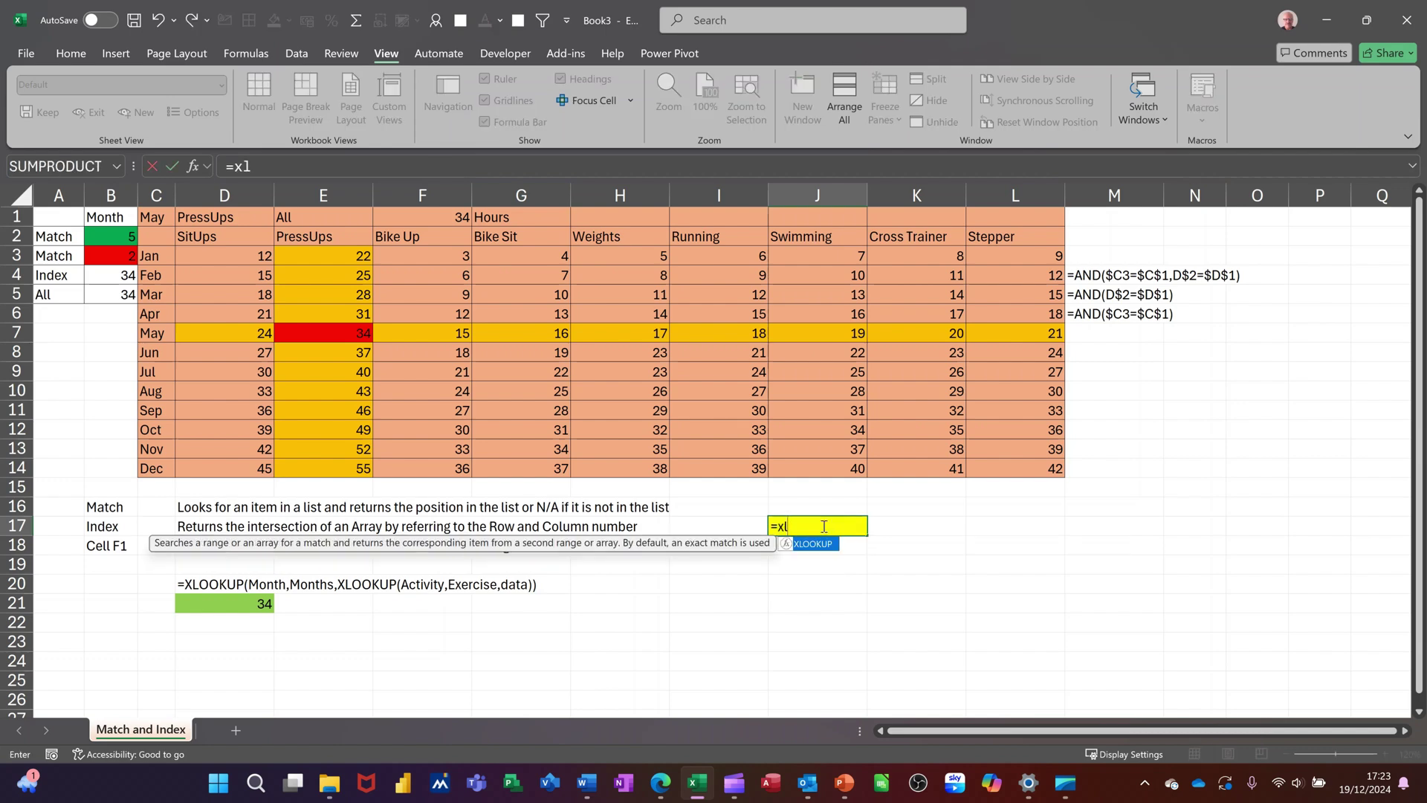
key(Tab)
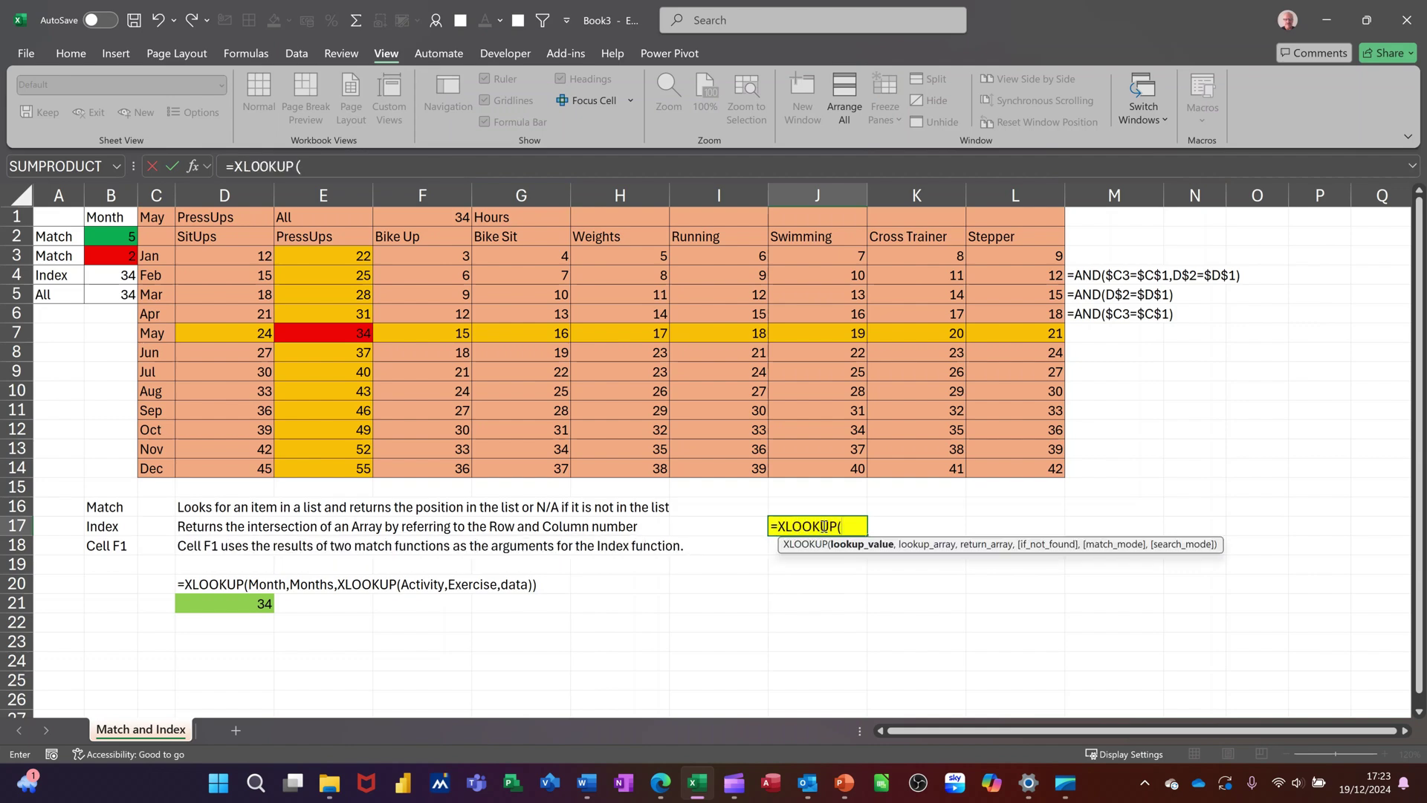
click(156, 217)
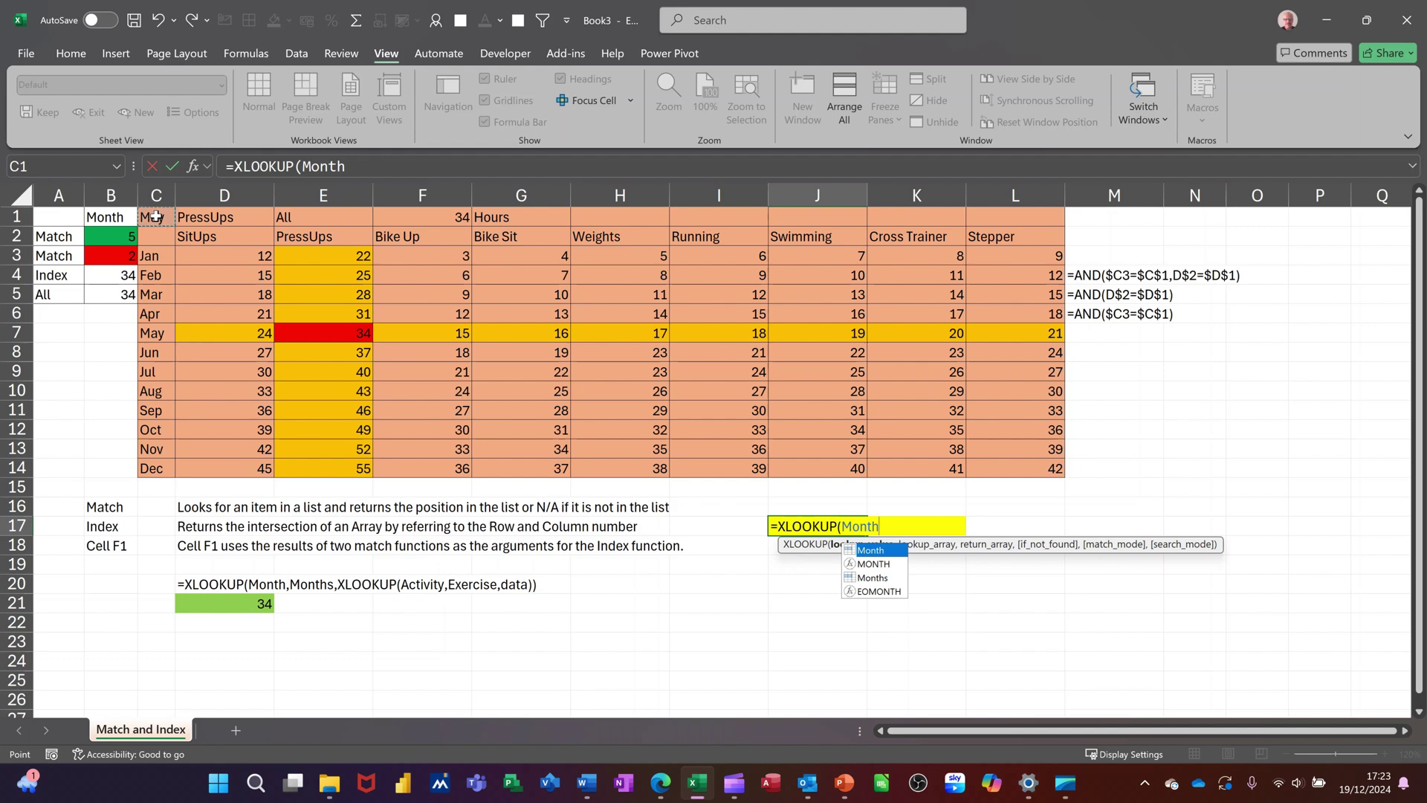
text(,)
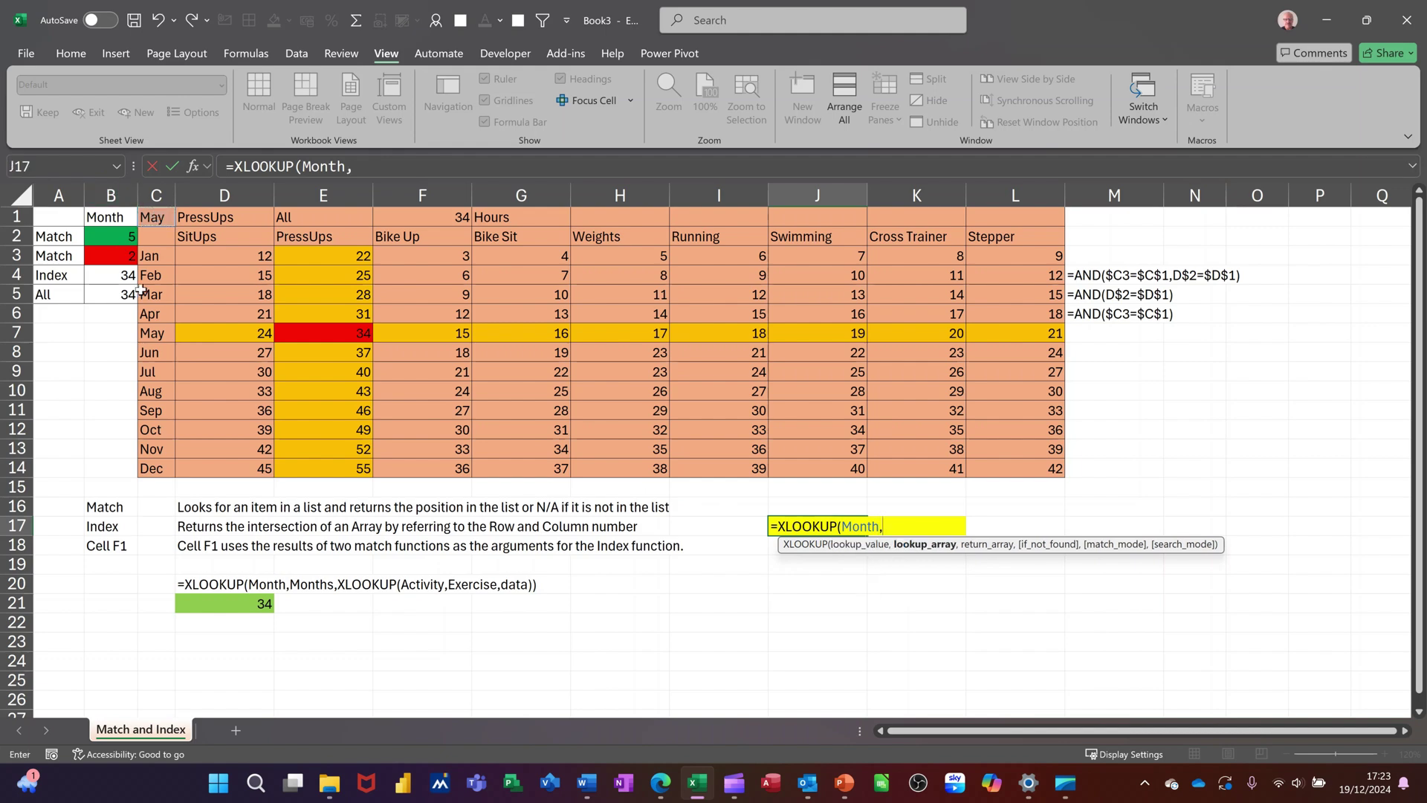
drag(153, 254, 155, 468)
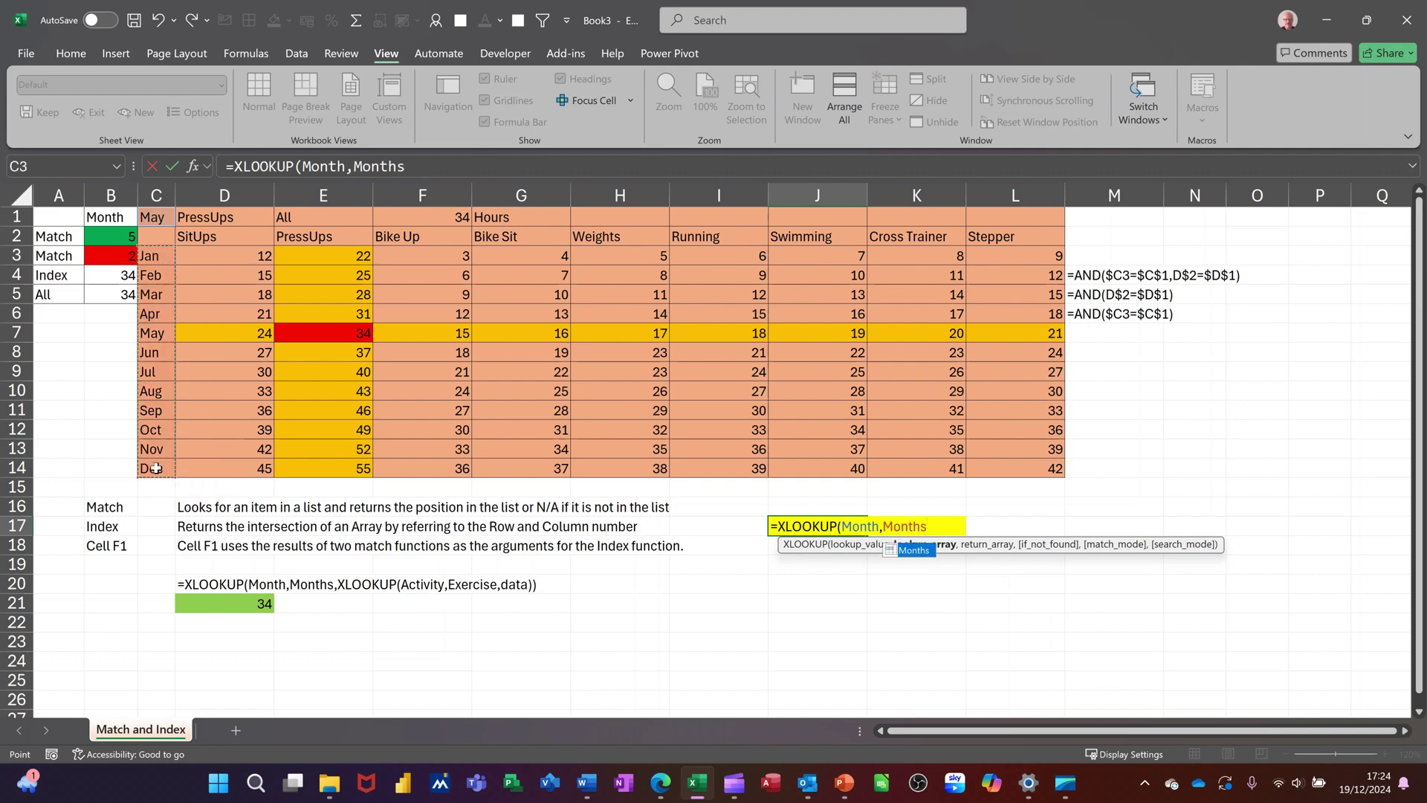
text(,)
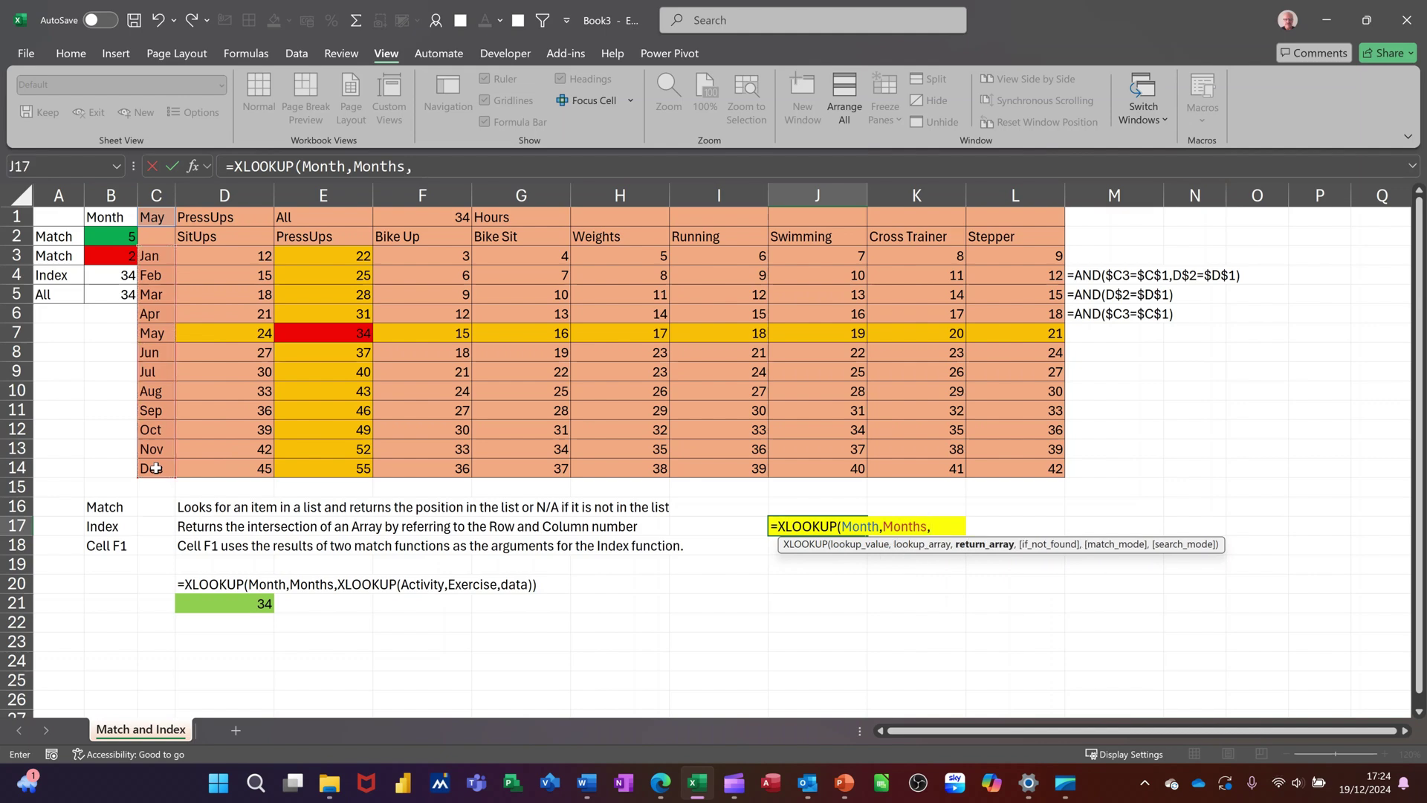
text(xl)
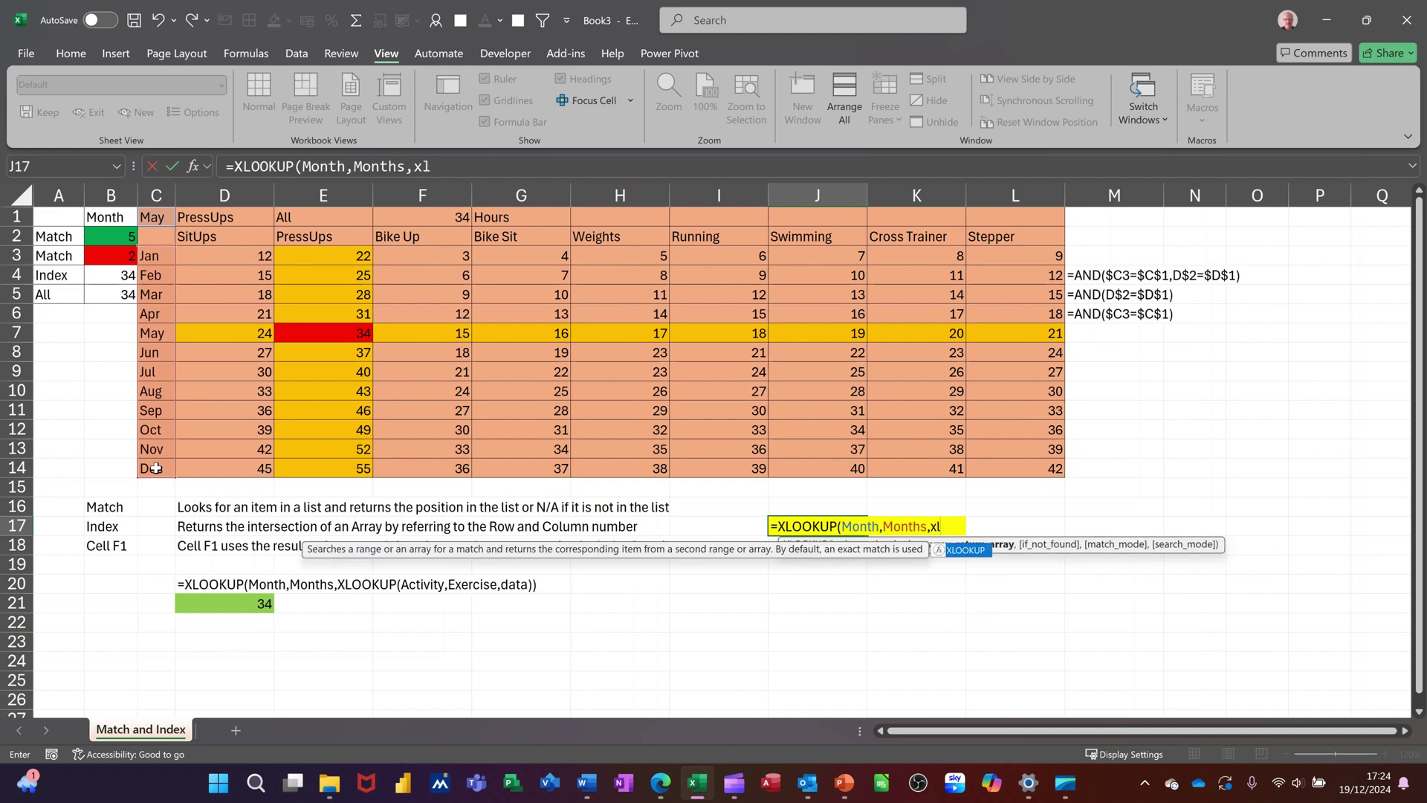
key(Tab)
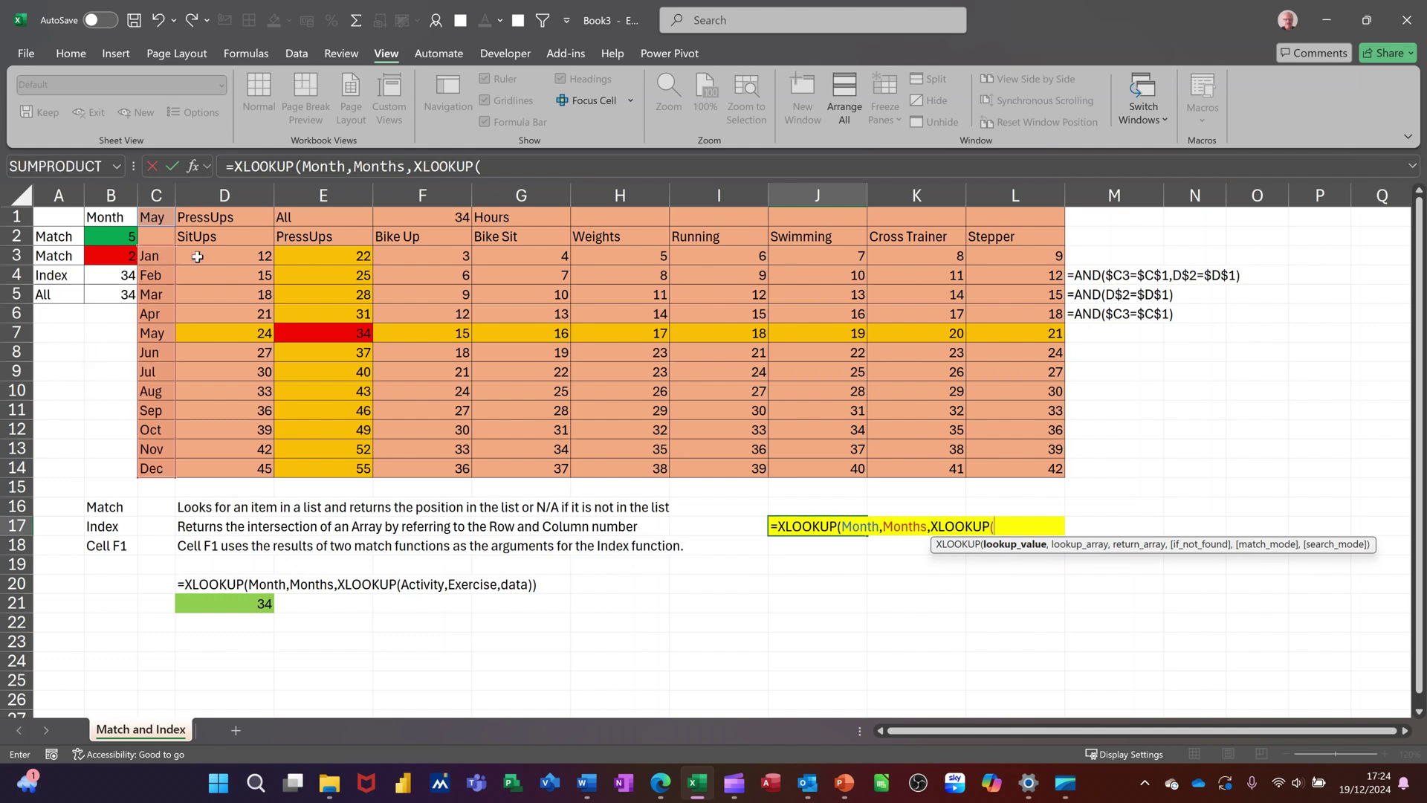
- Fill the inner lookup with Activity, the Exercise headings and data, closing the brackets
click(210, 220)
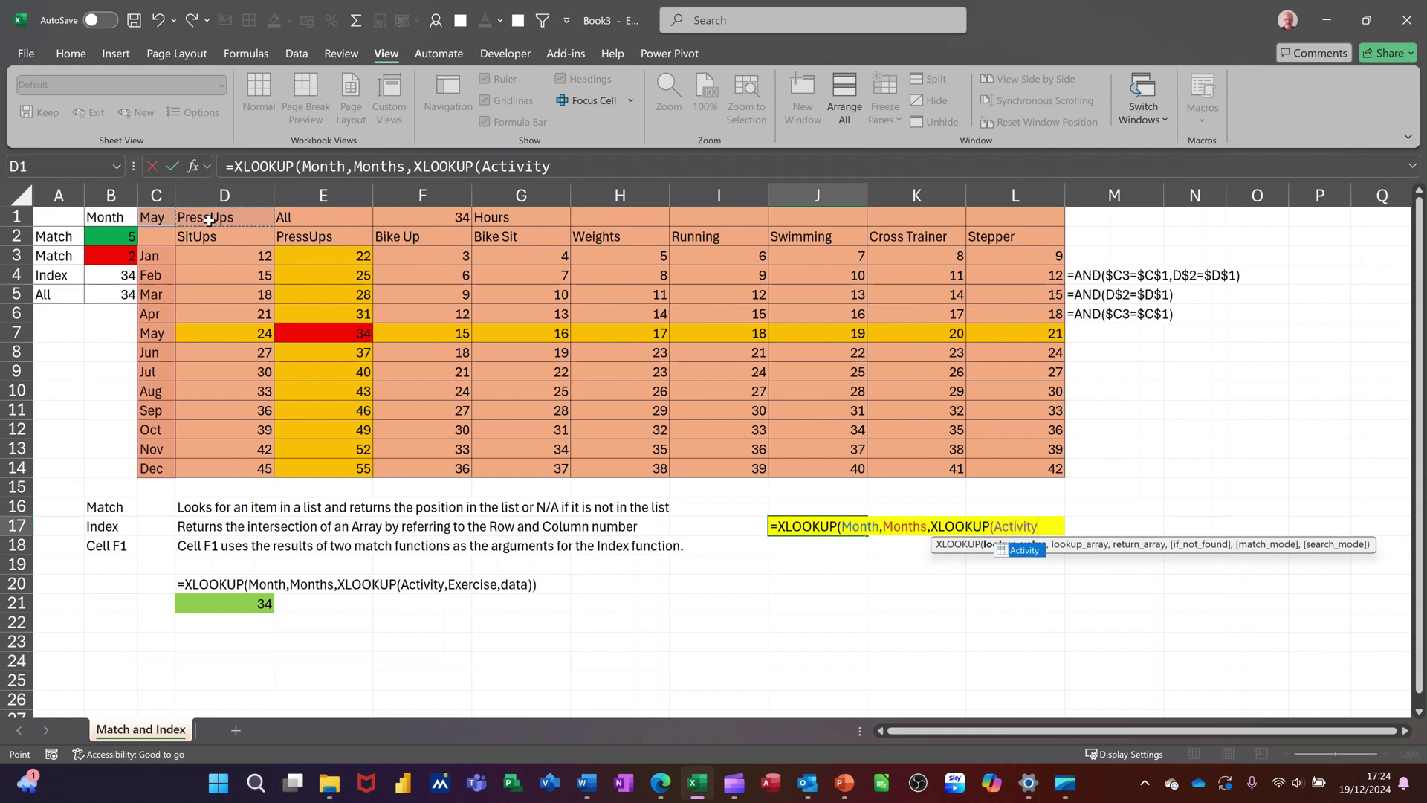
text(,)
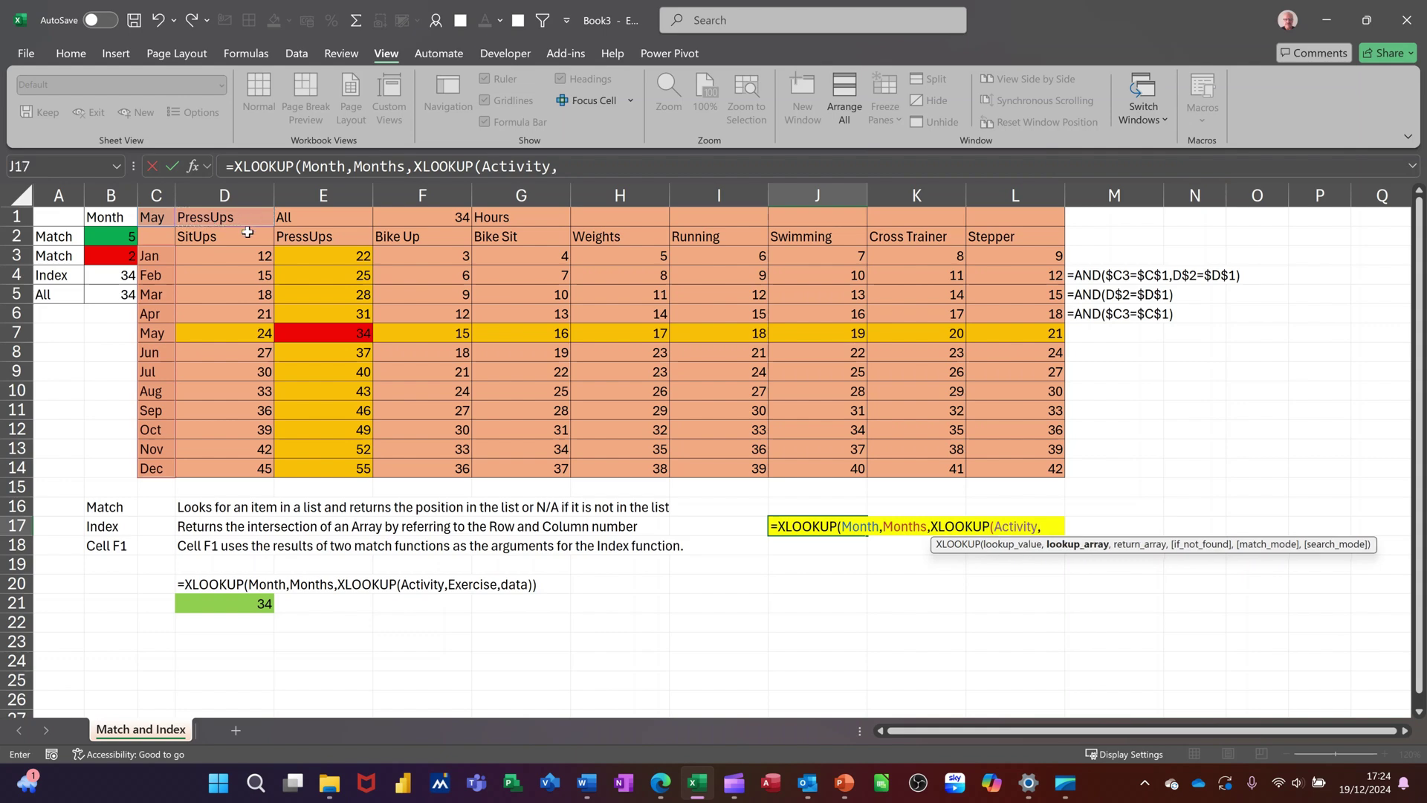
drag(230, 236, 1011, 238)
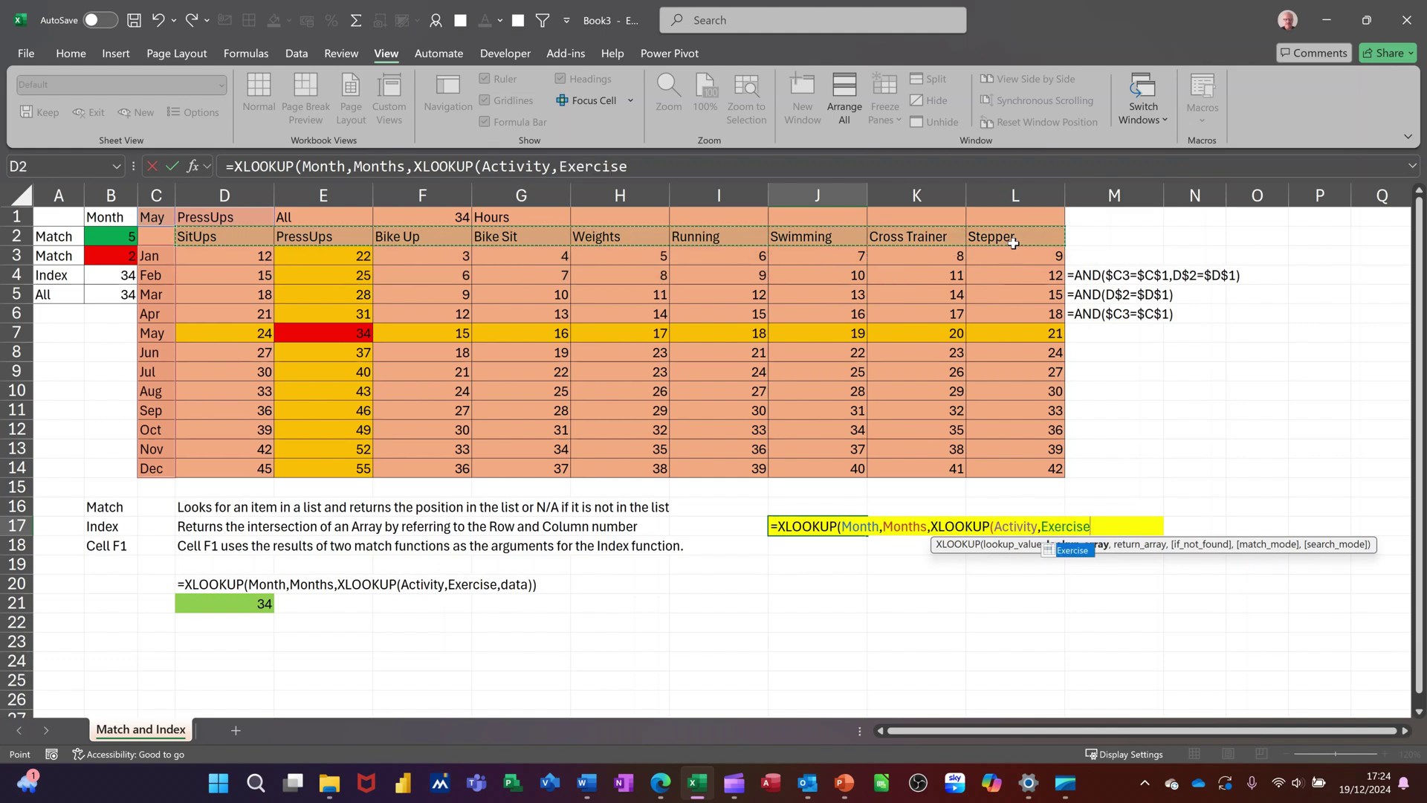
text(,)
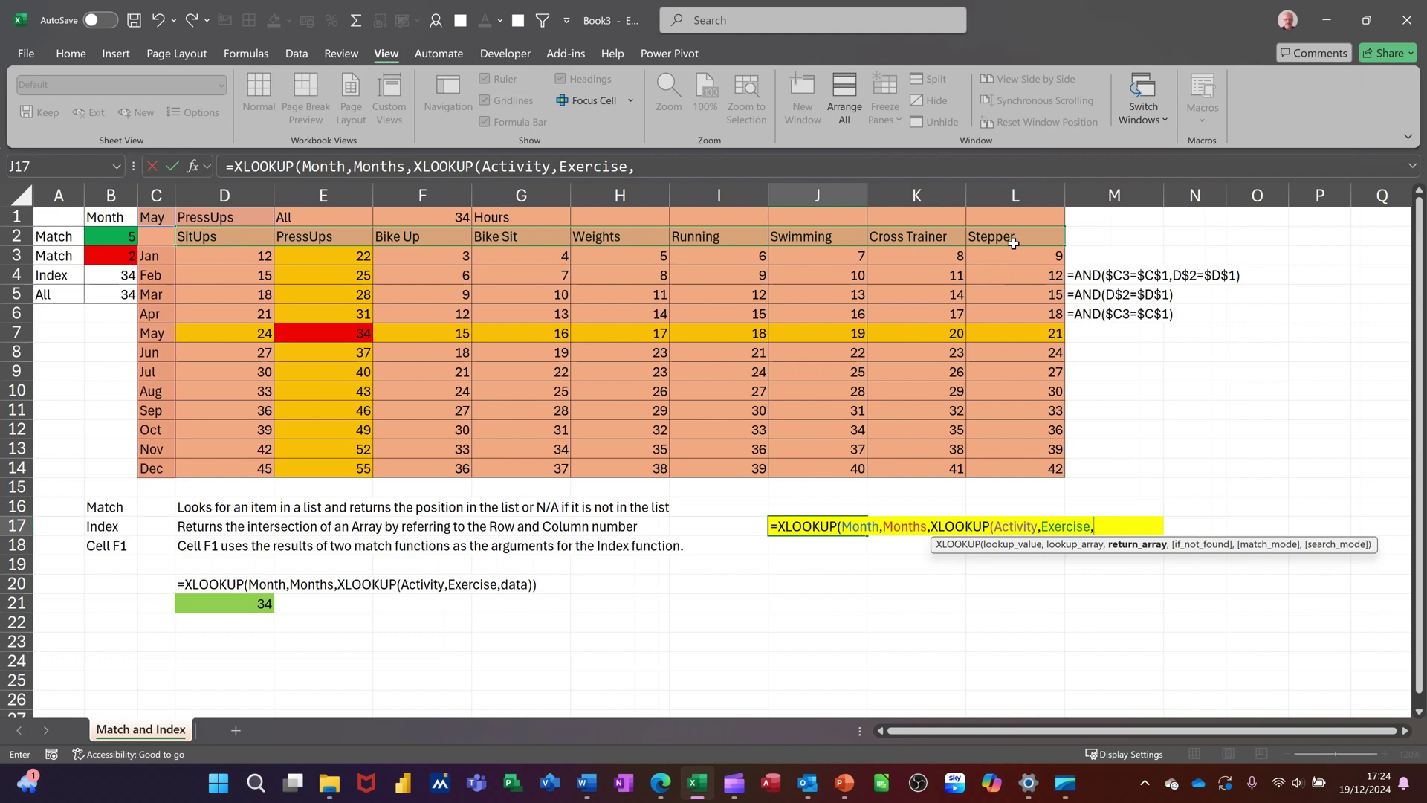
text(data)
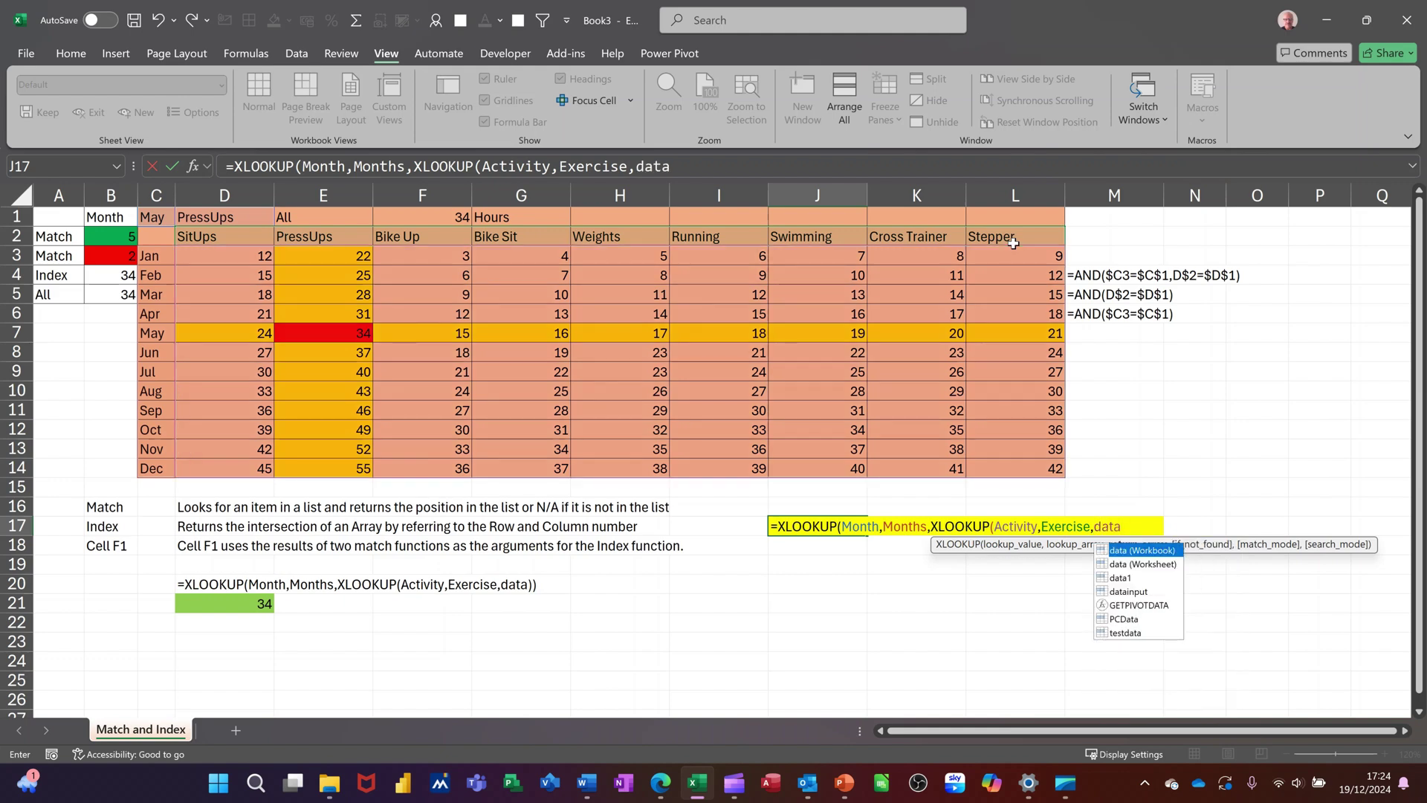
text())
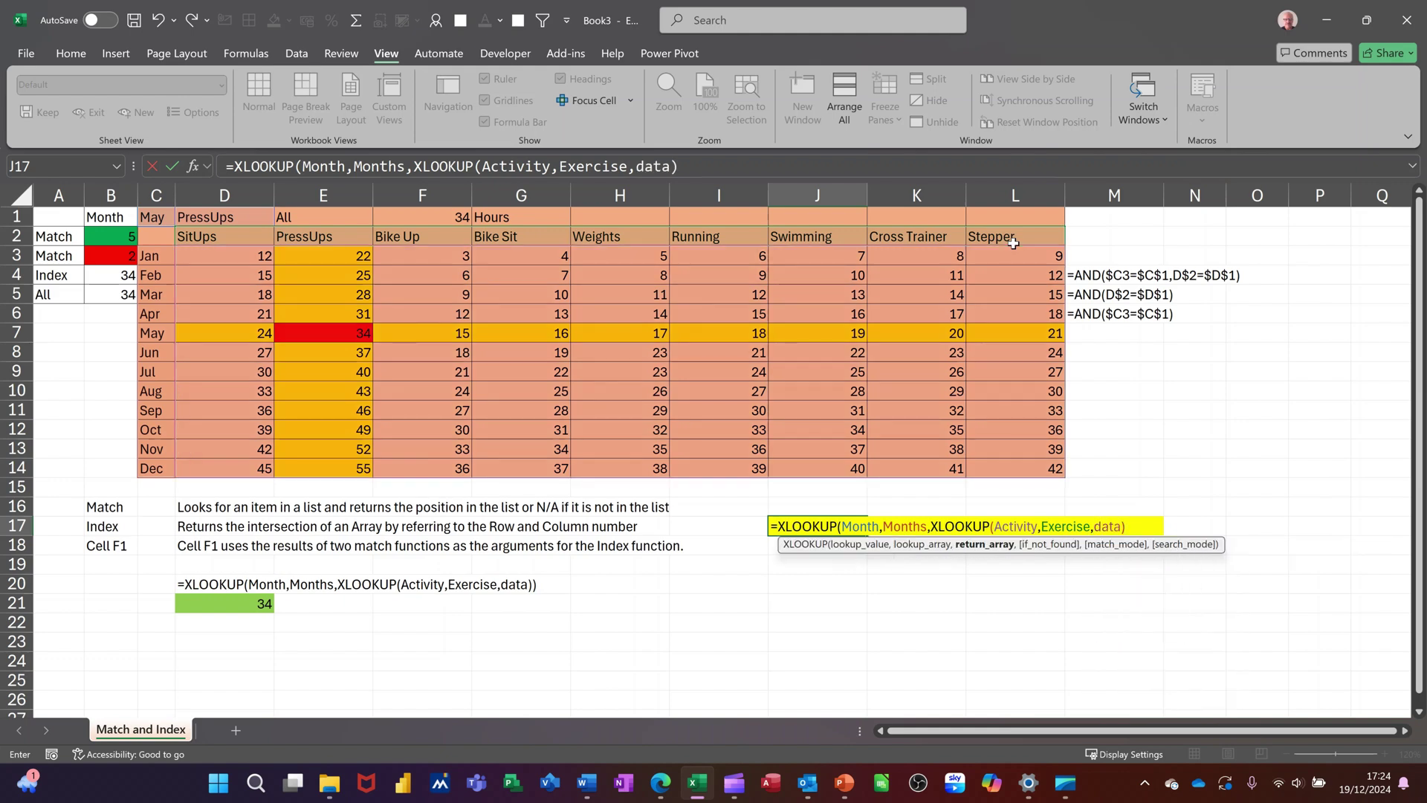
text())
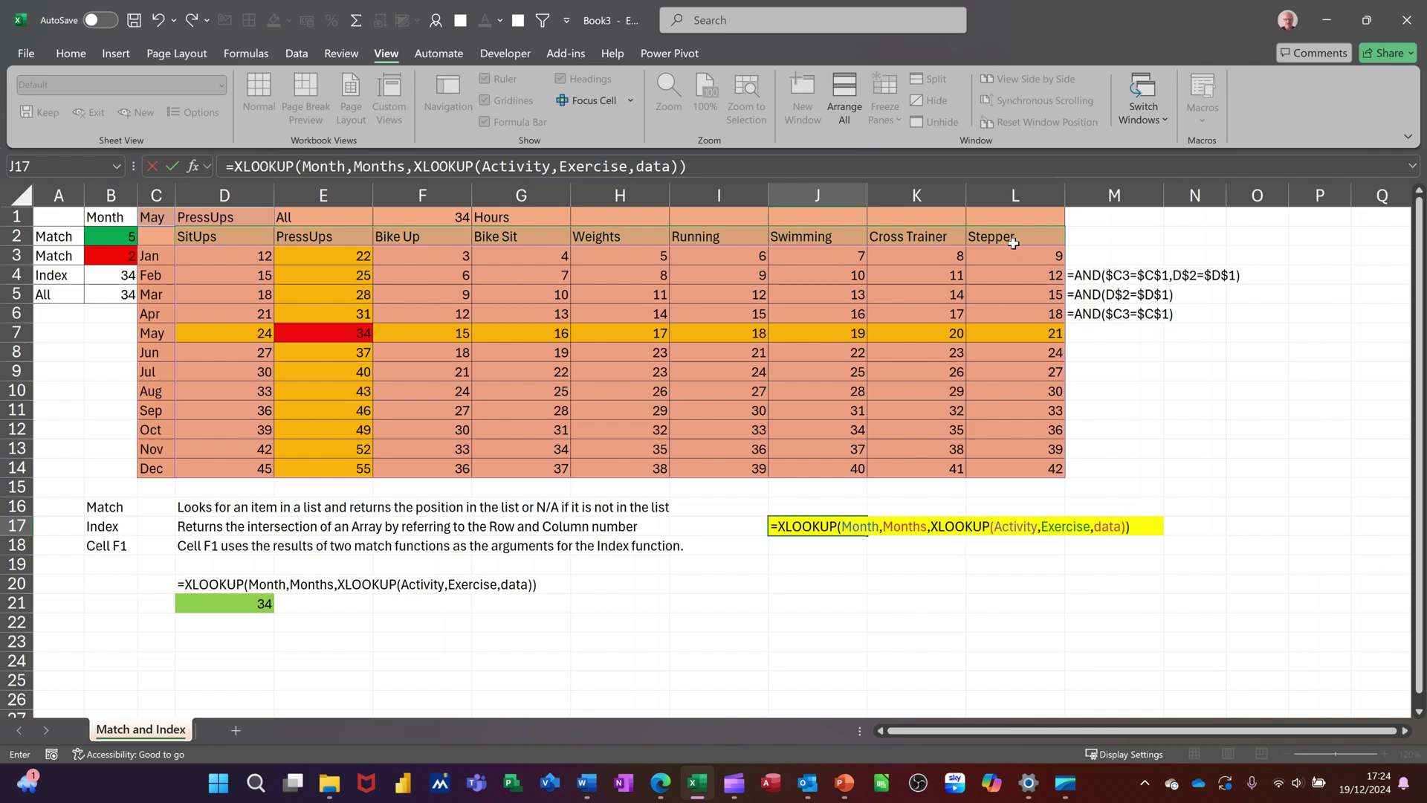
- Commit the J17 formula and compare it with the B5 INDEX/MATCH and D21 XLOOKUP formulas
click(173, 168)
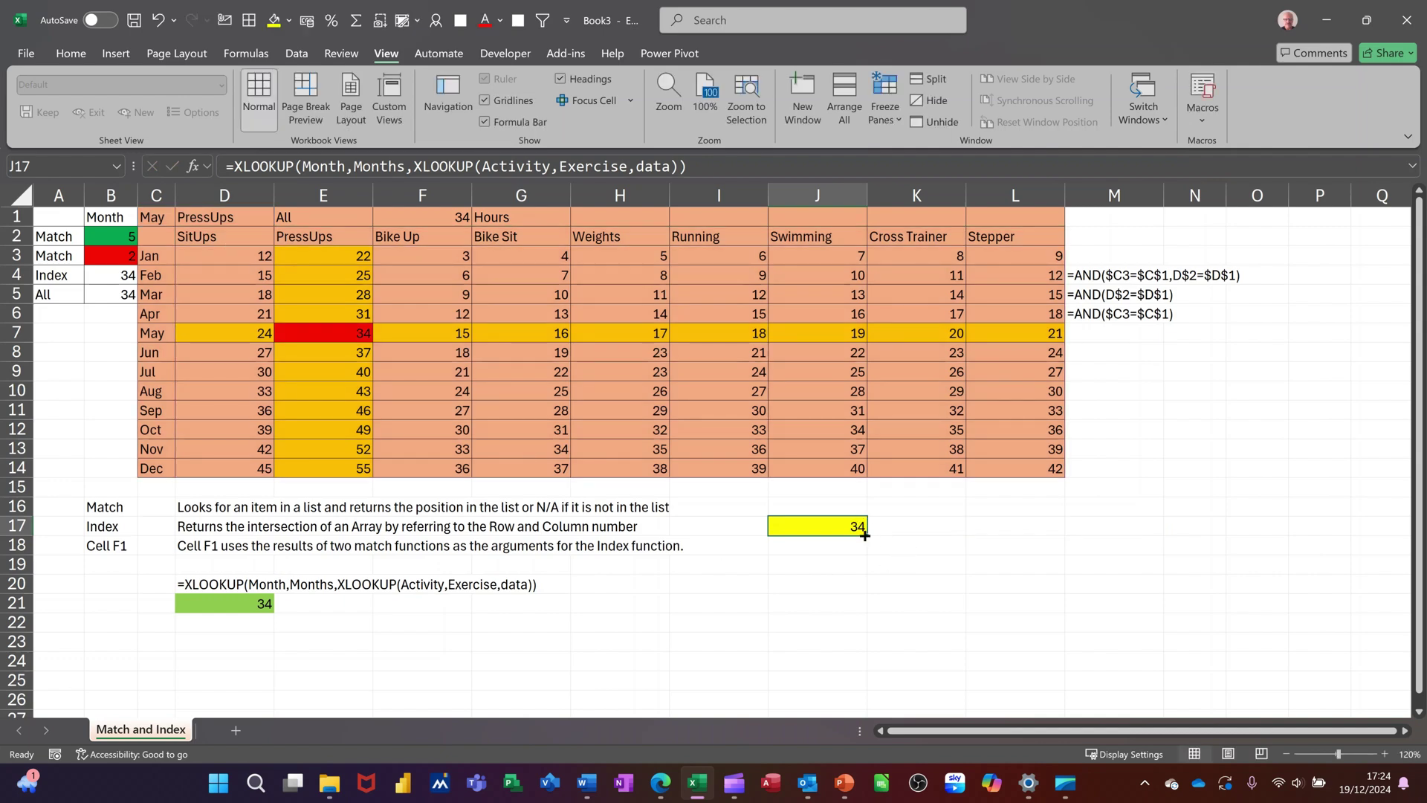
click(112, 300)
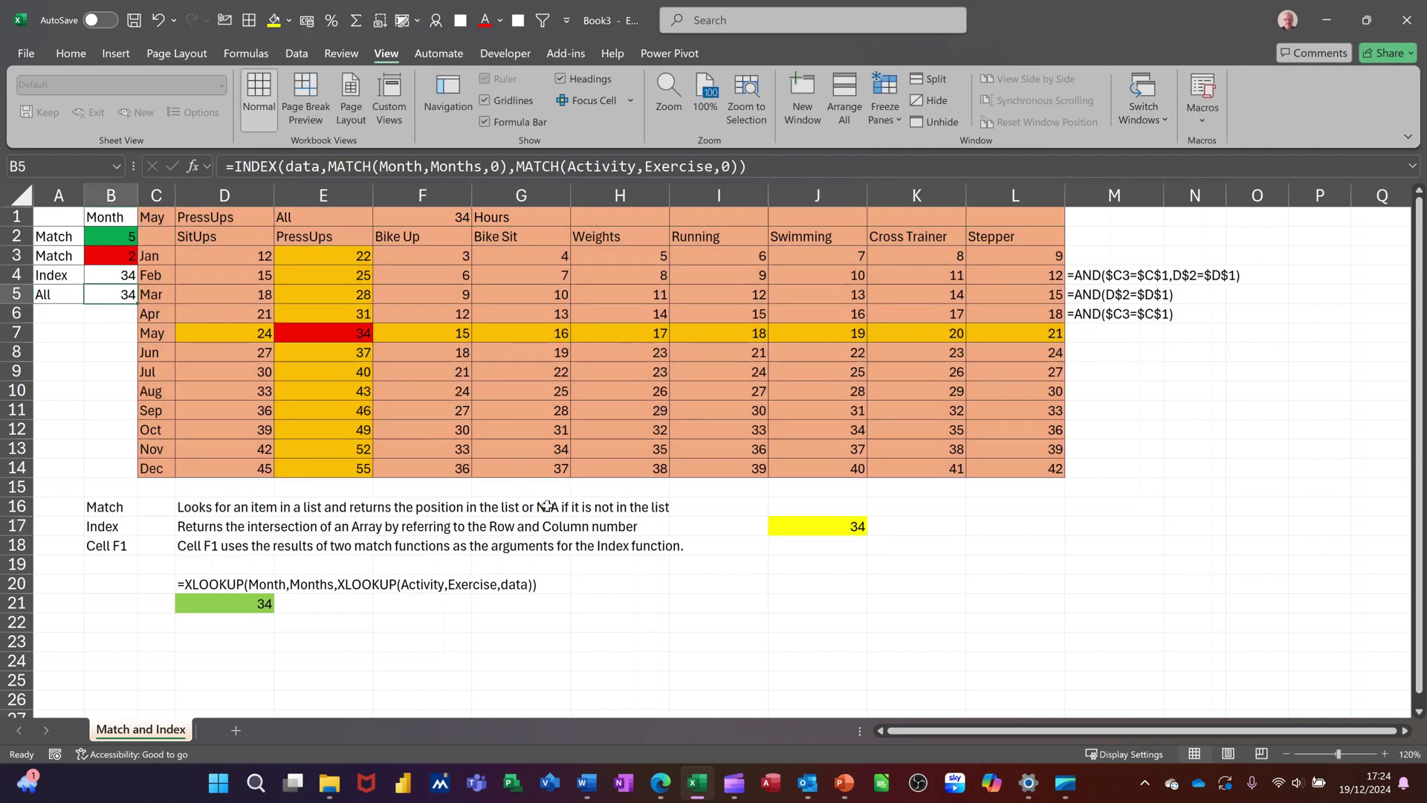
click(237, 603)
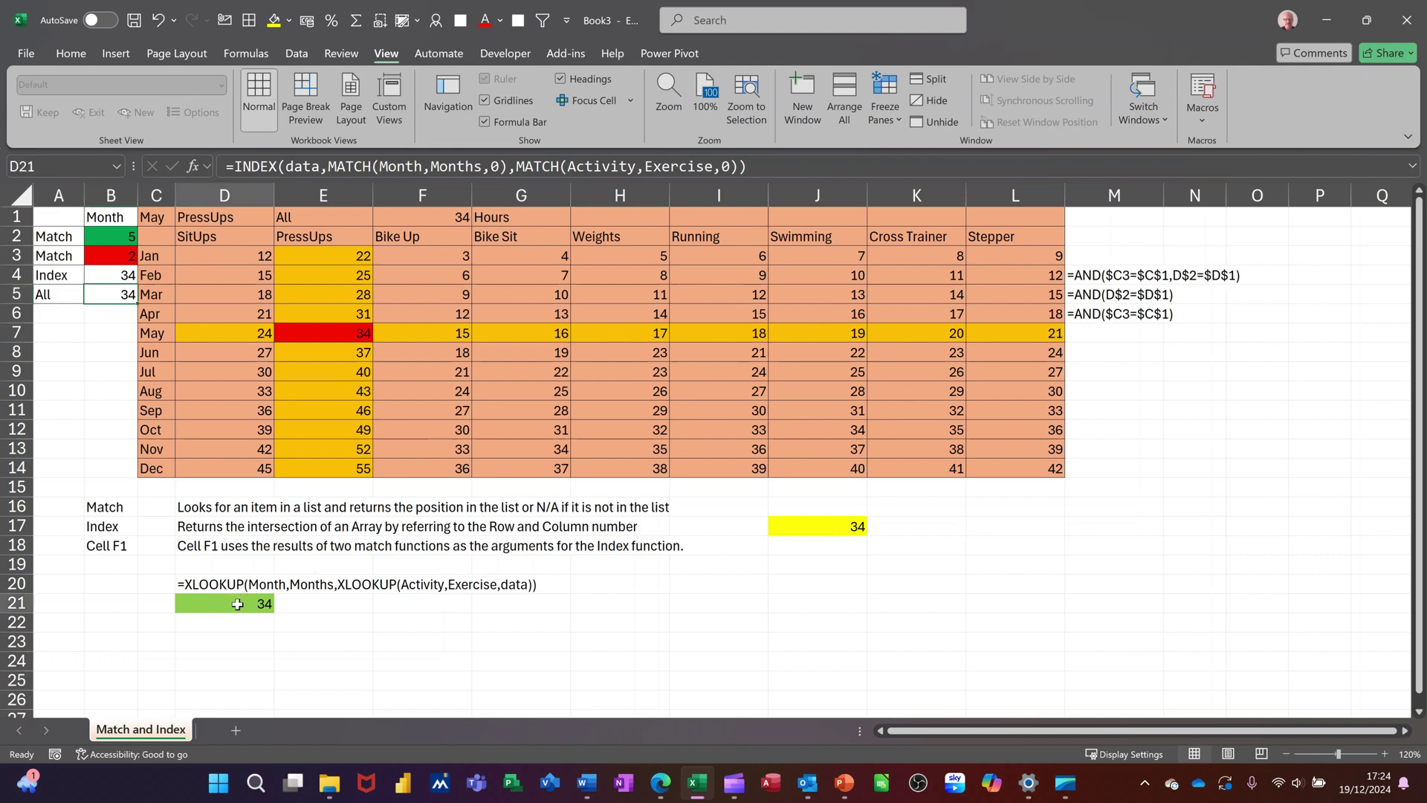
click(818, 530)
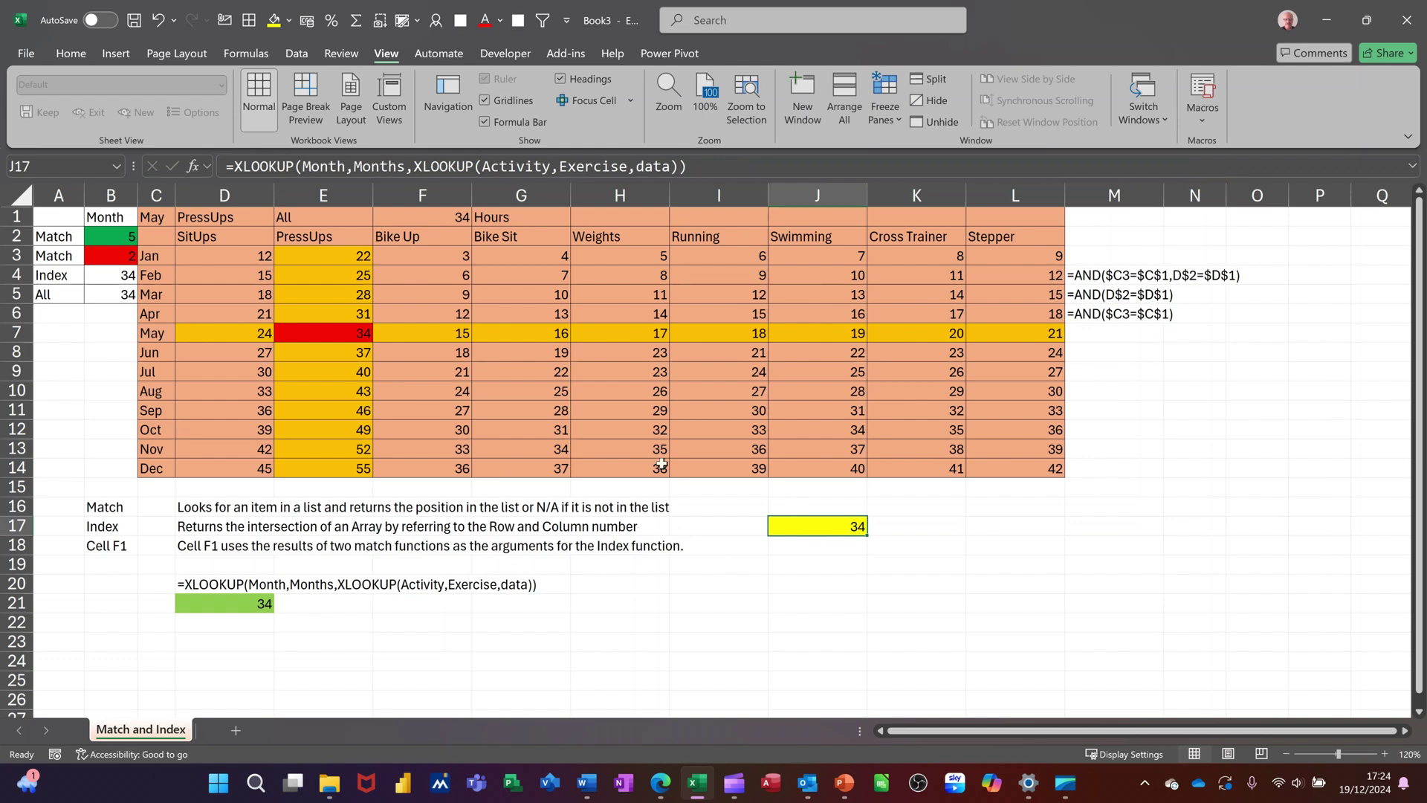
- Switch between B5 and J17 again to compare their formulas side by side
click(110, 309)
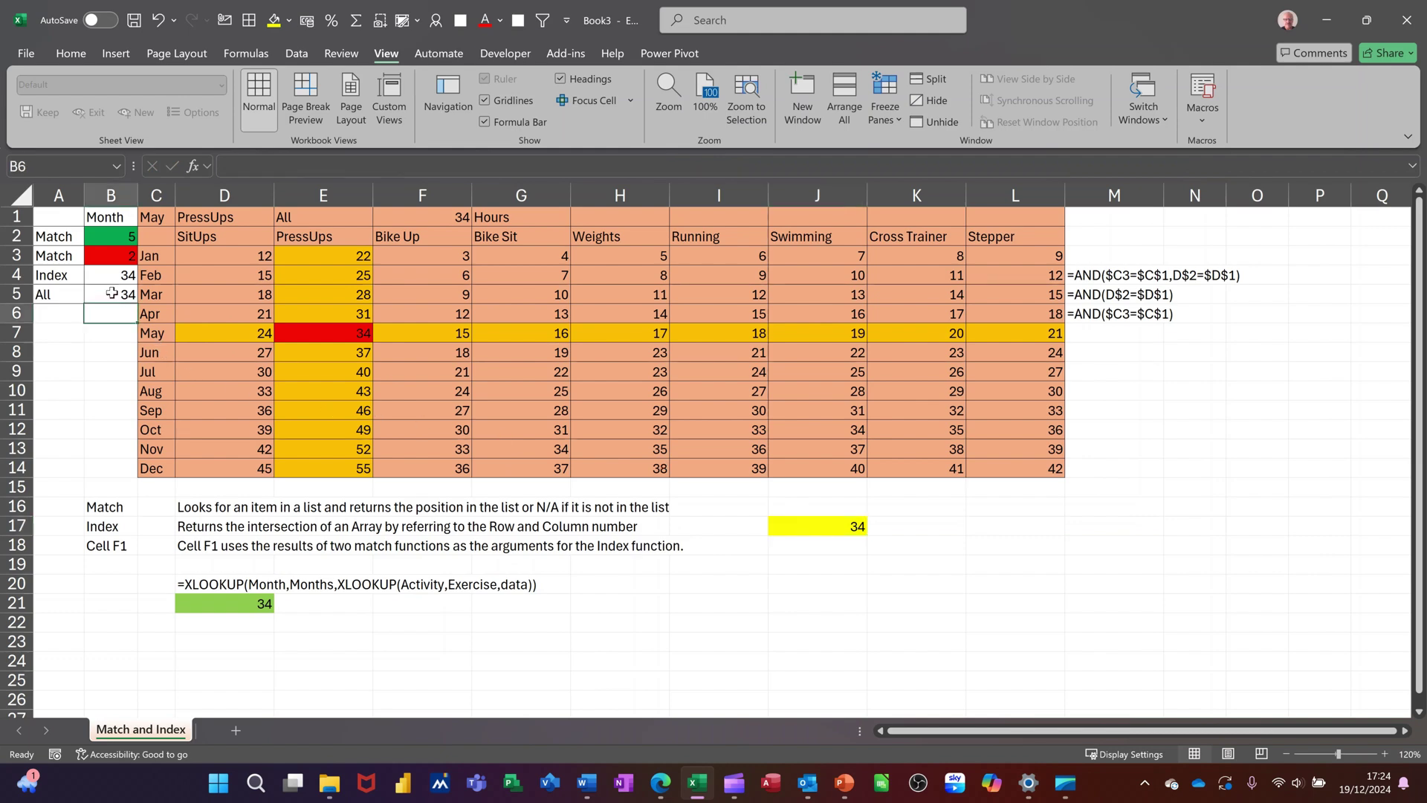
click(110, 294)
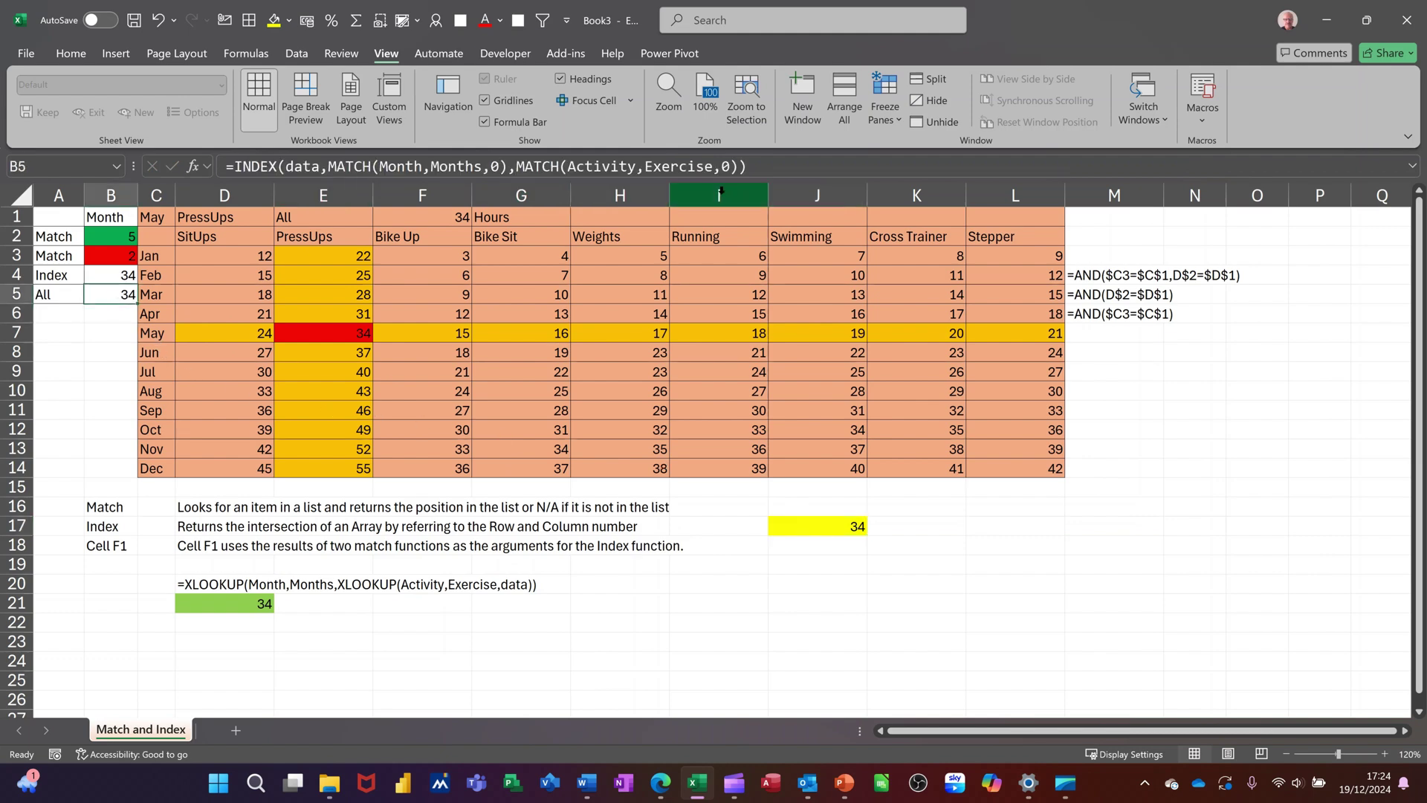
click(806, 529)
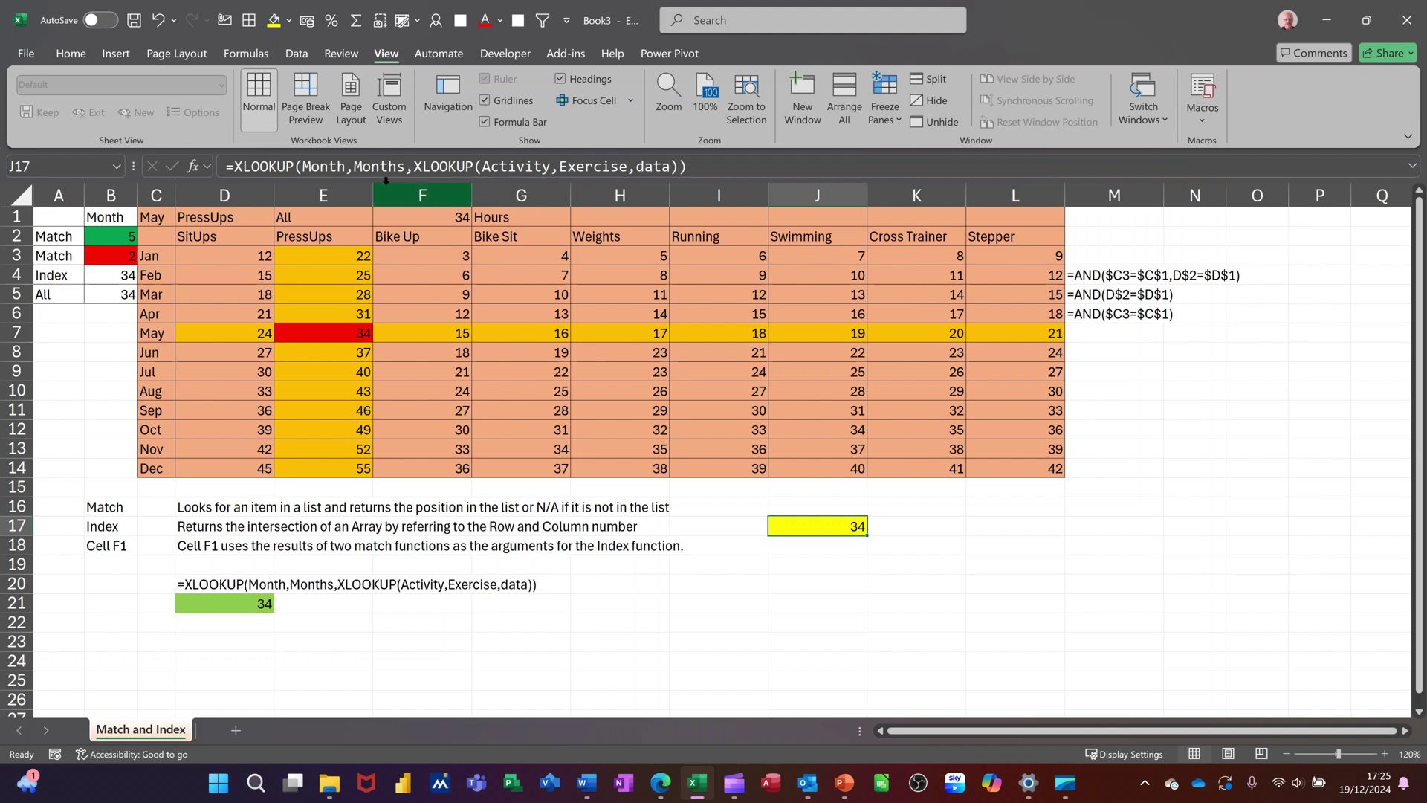
click(102, 294)
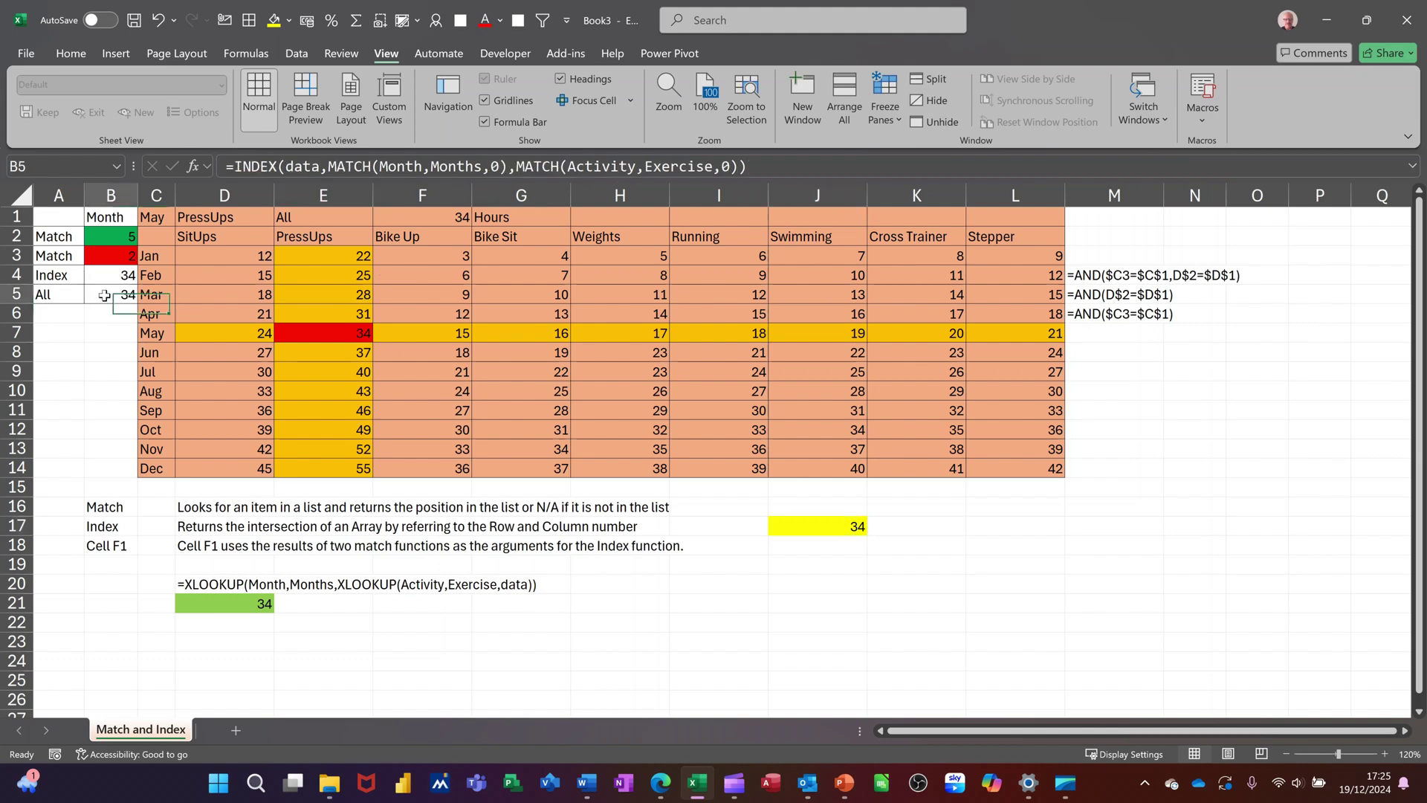
click(819, 530)
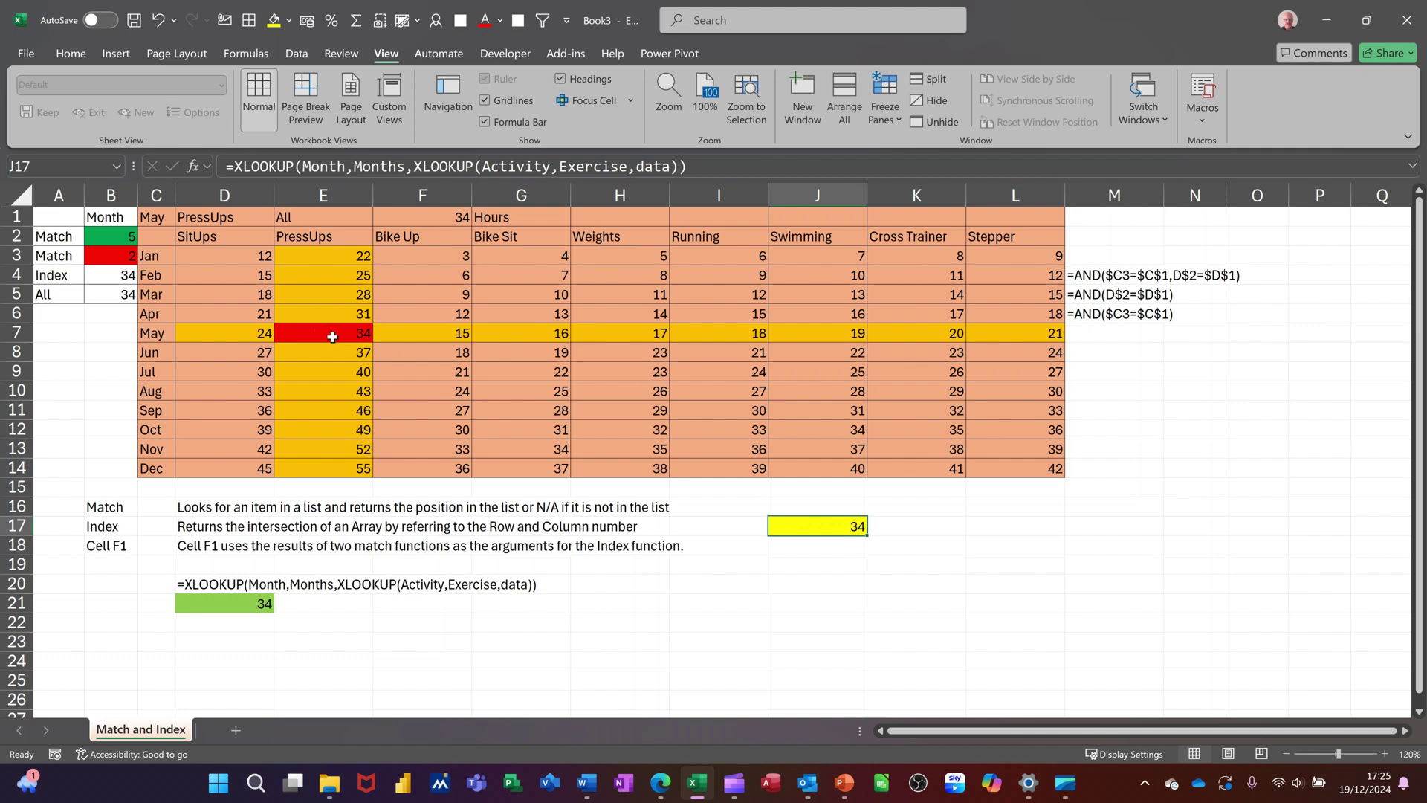
- Set the month in C1 back to Feb from its dropdown list
click(158, 219)
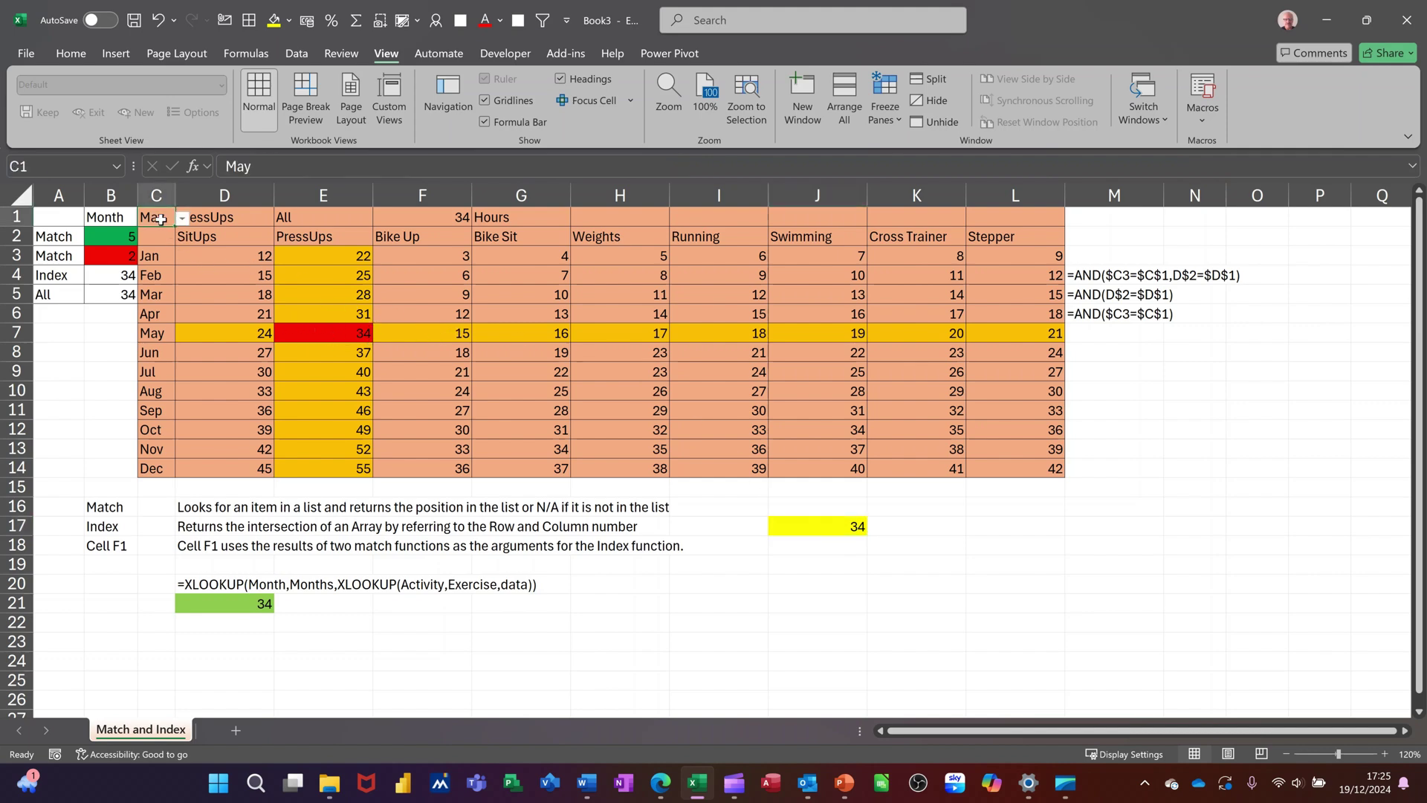
click(182, 218)
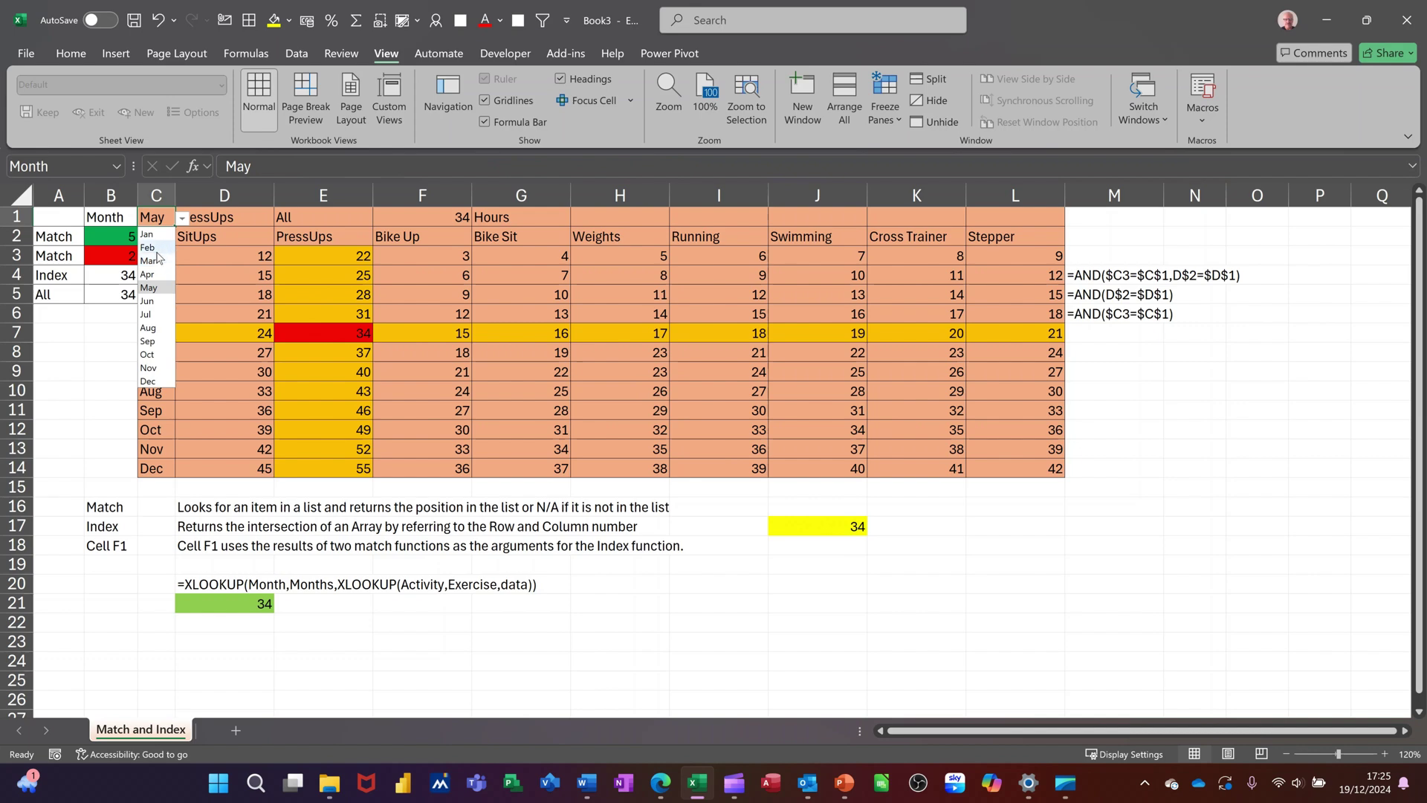
click(158, 252)
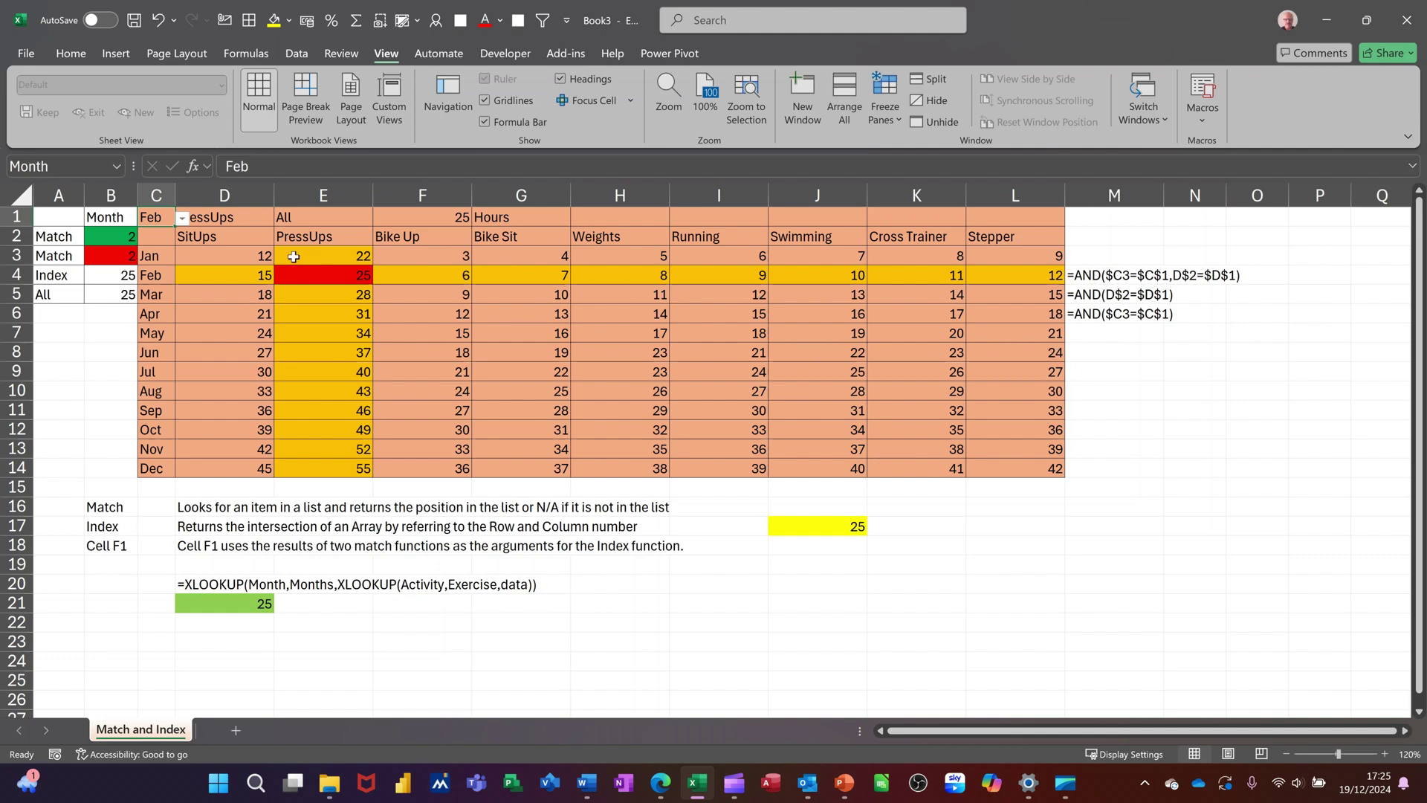
click(81, 55)
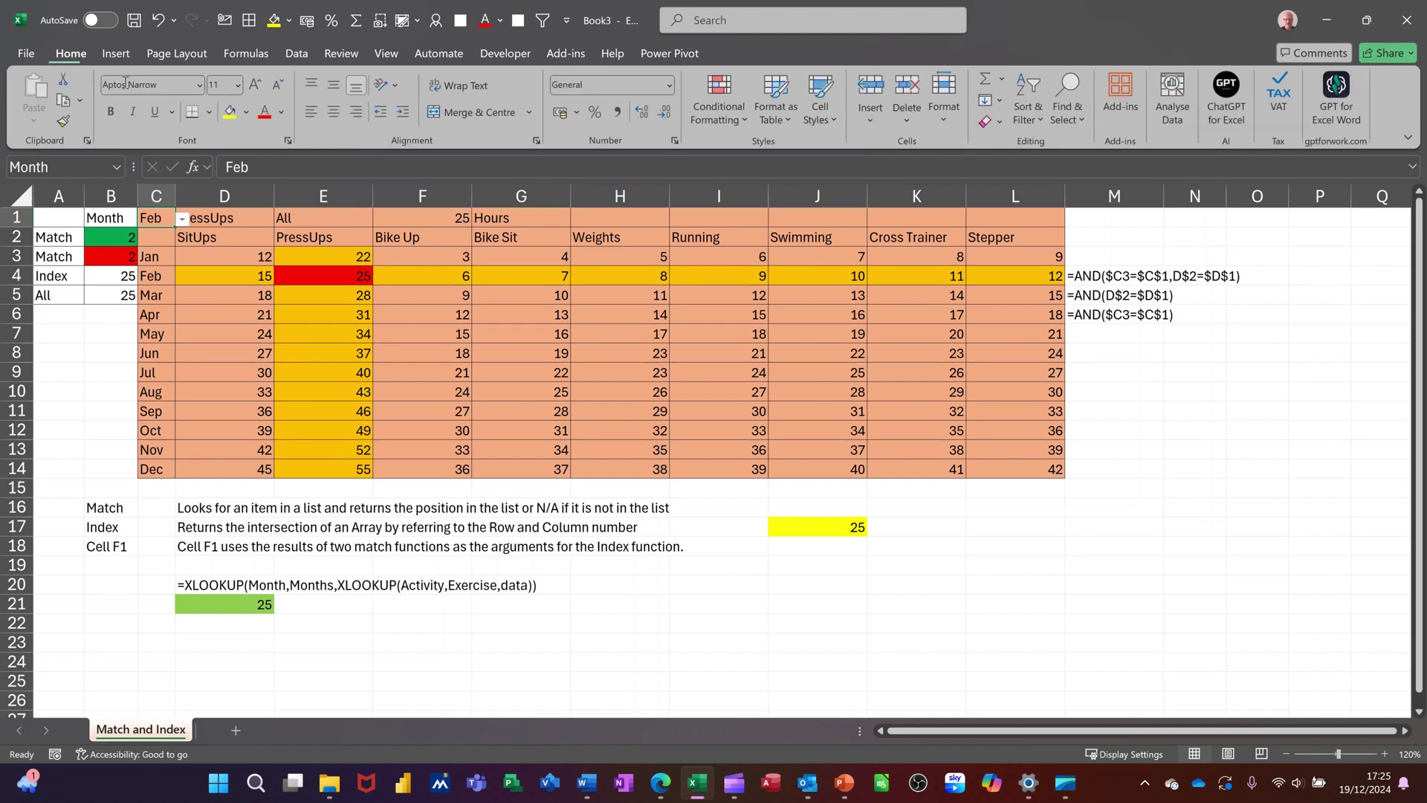
click(719, 101)
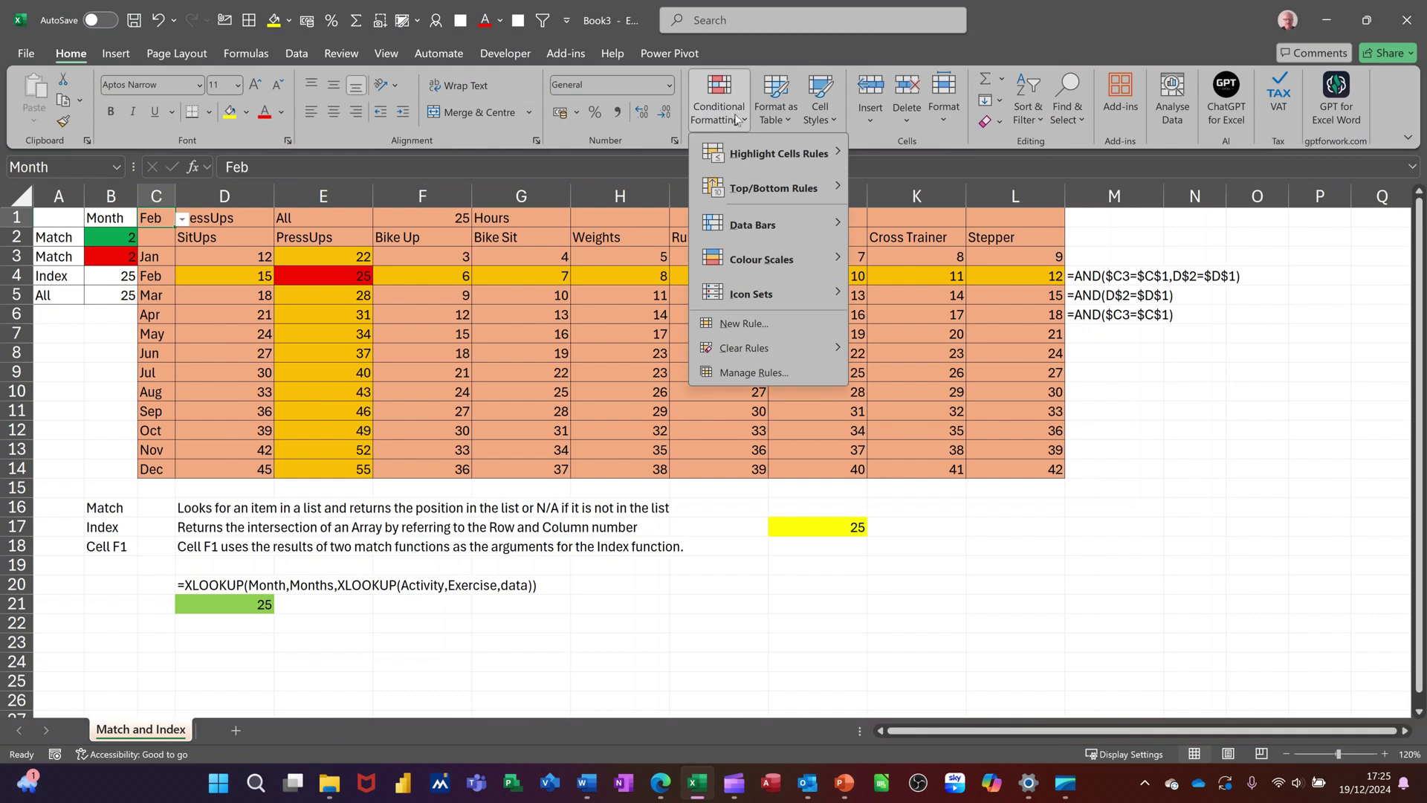
click(752, 372)
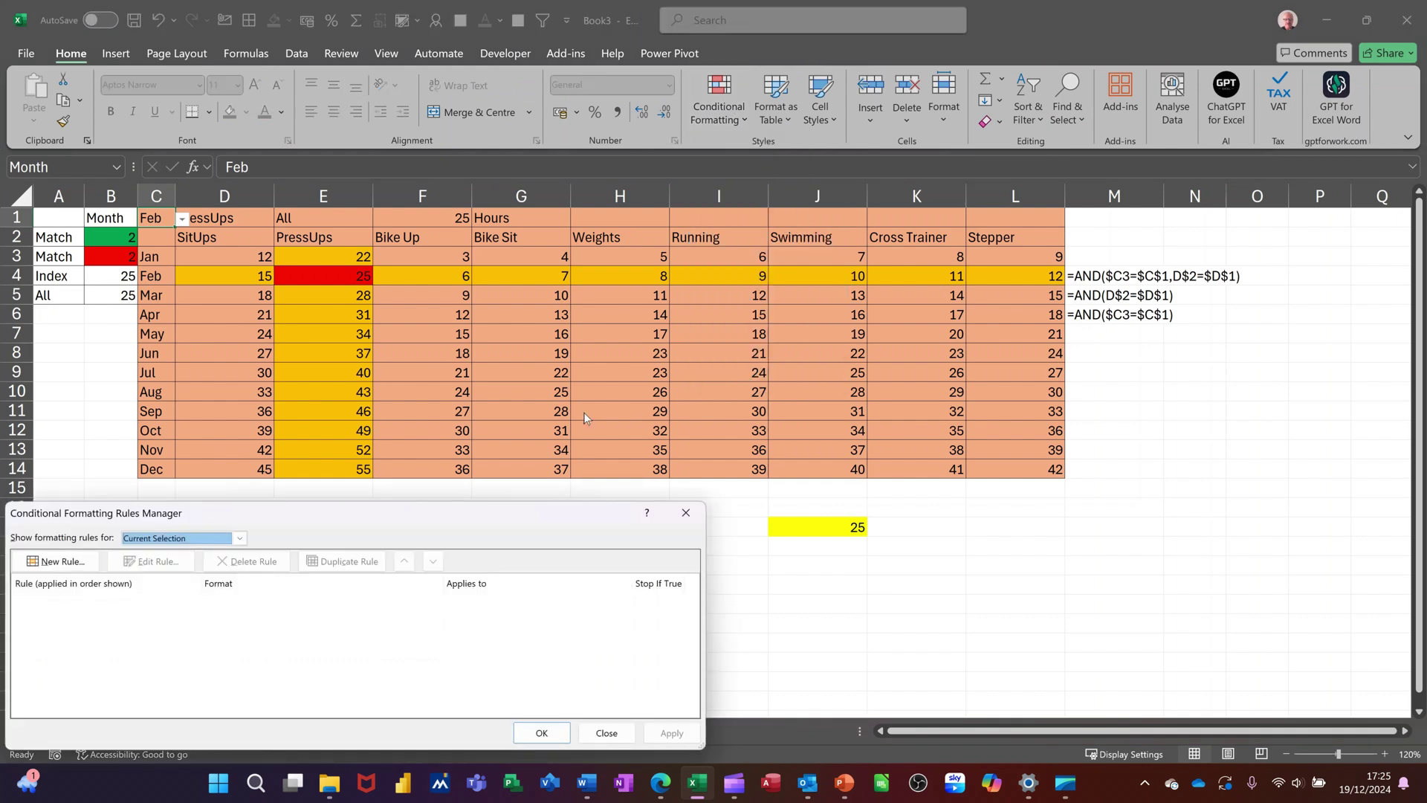
drag(428, 505, 688, 358)
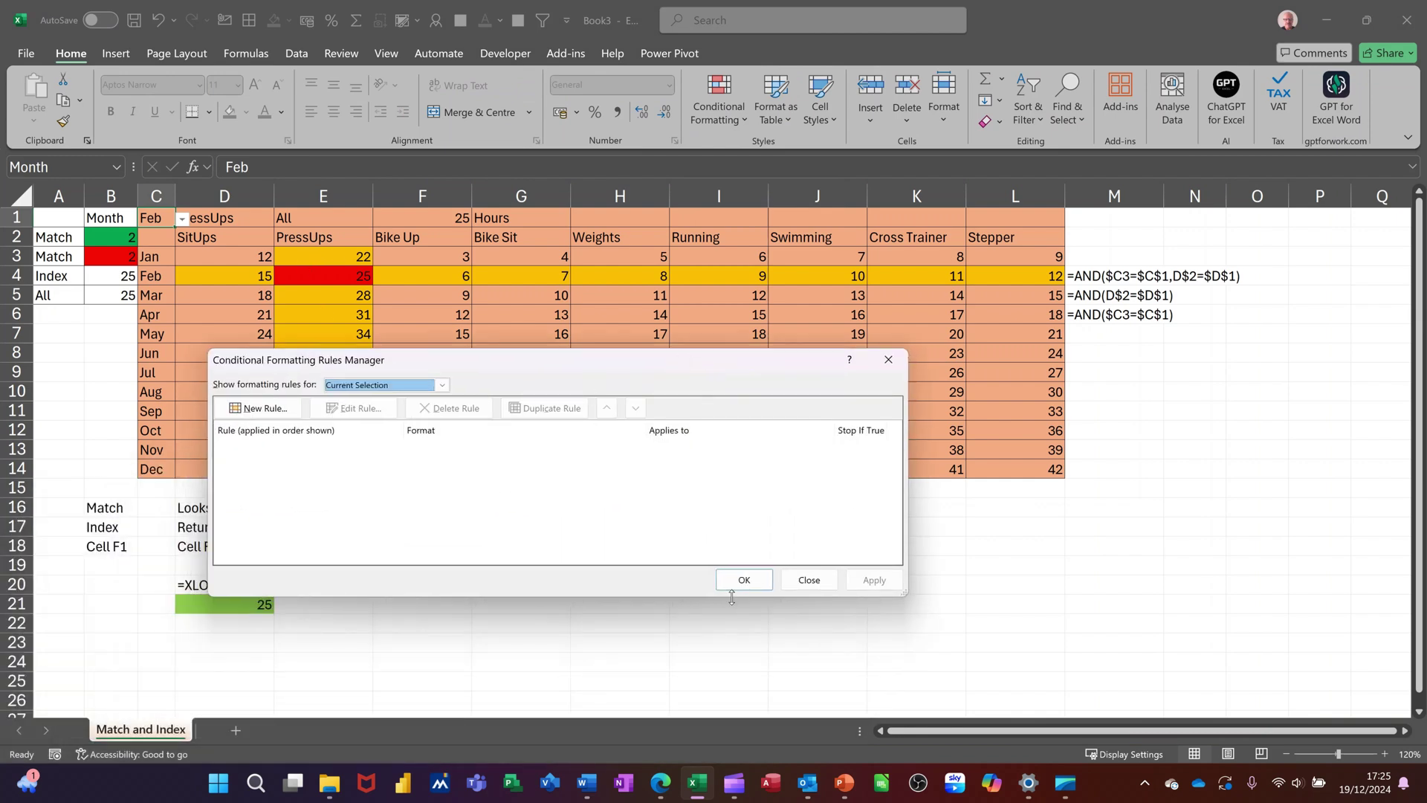
click(808, 581)
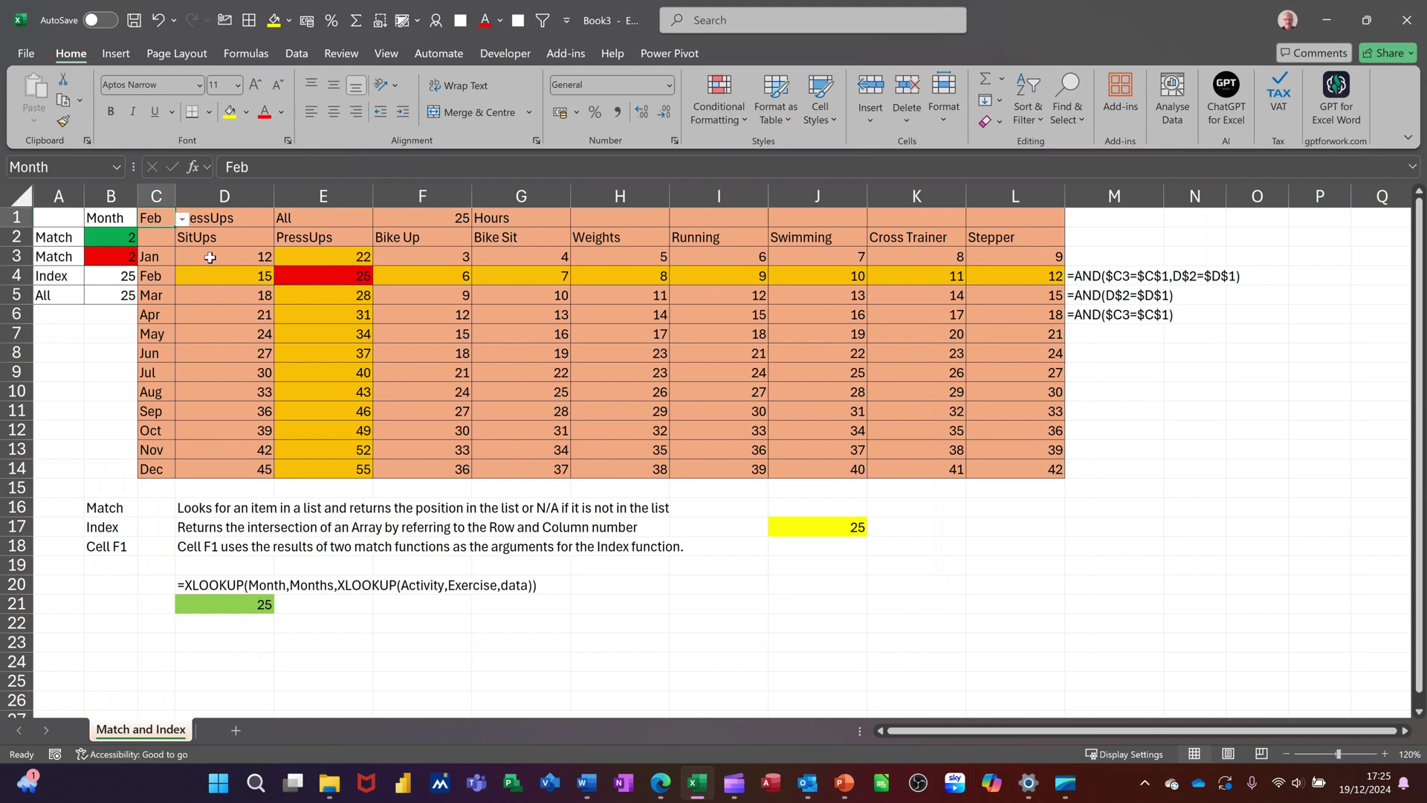
drag(210, 257, 1003, 469)
click(719, 108)
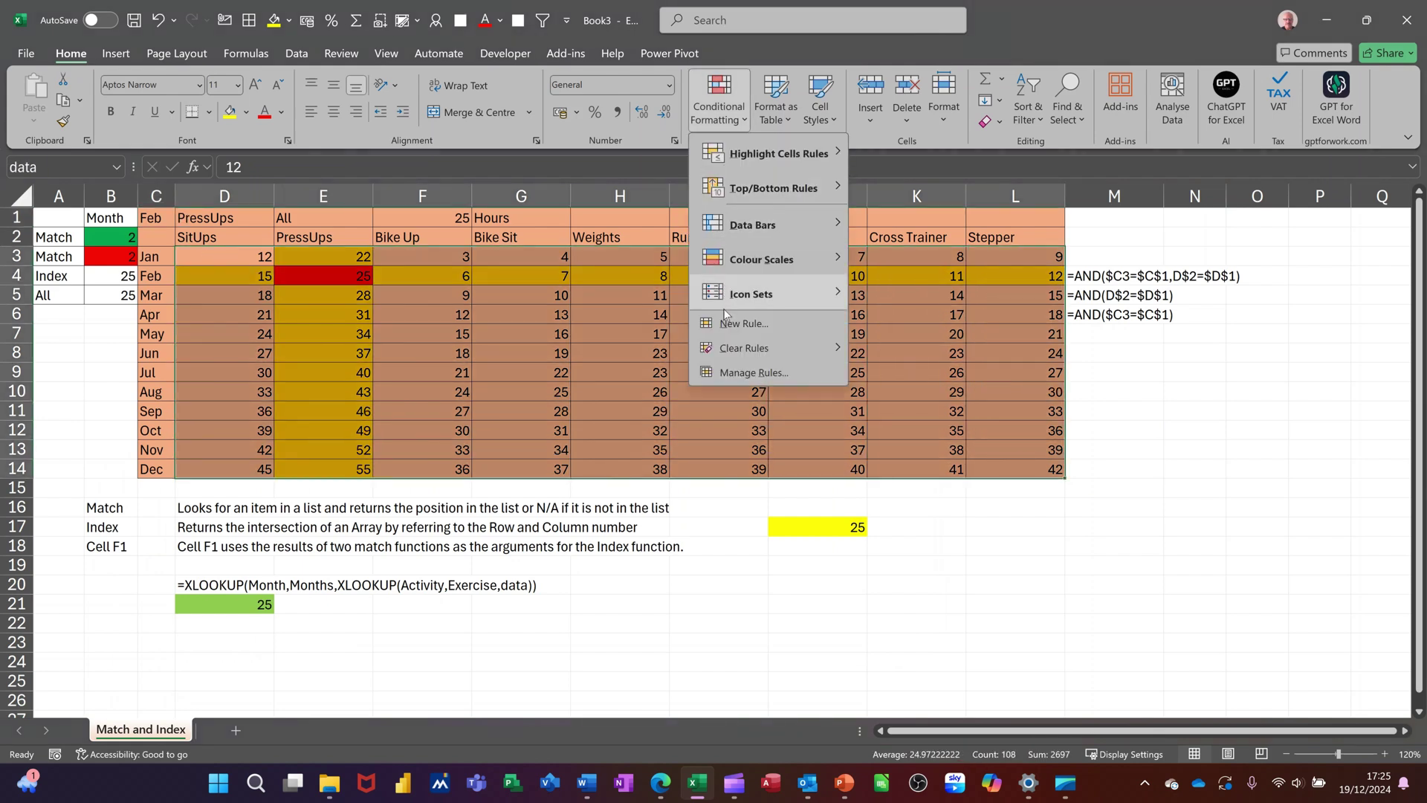
click(728, 373)
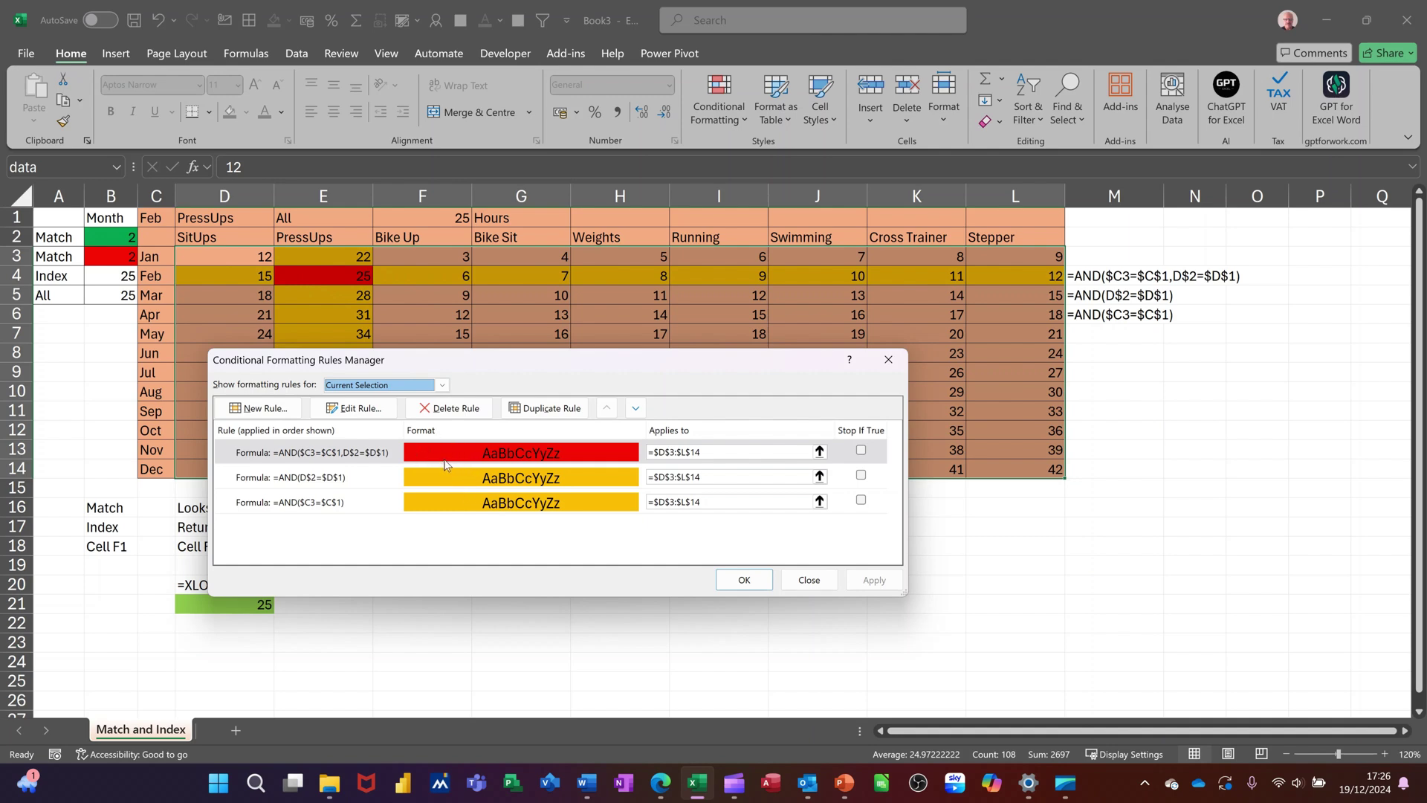
click(738, 578)
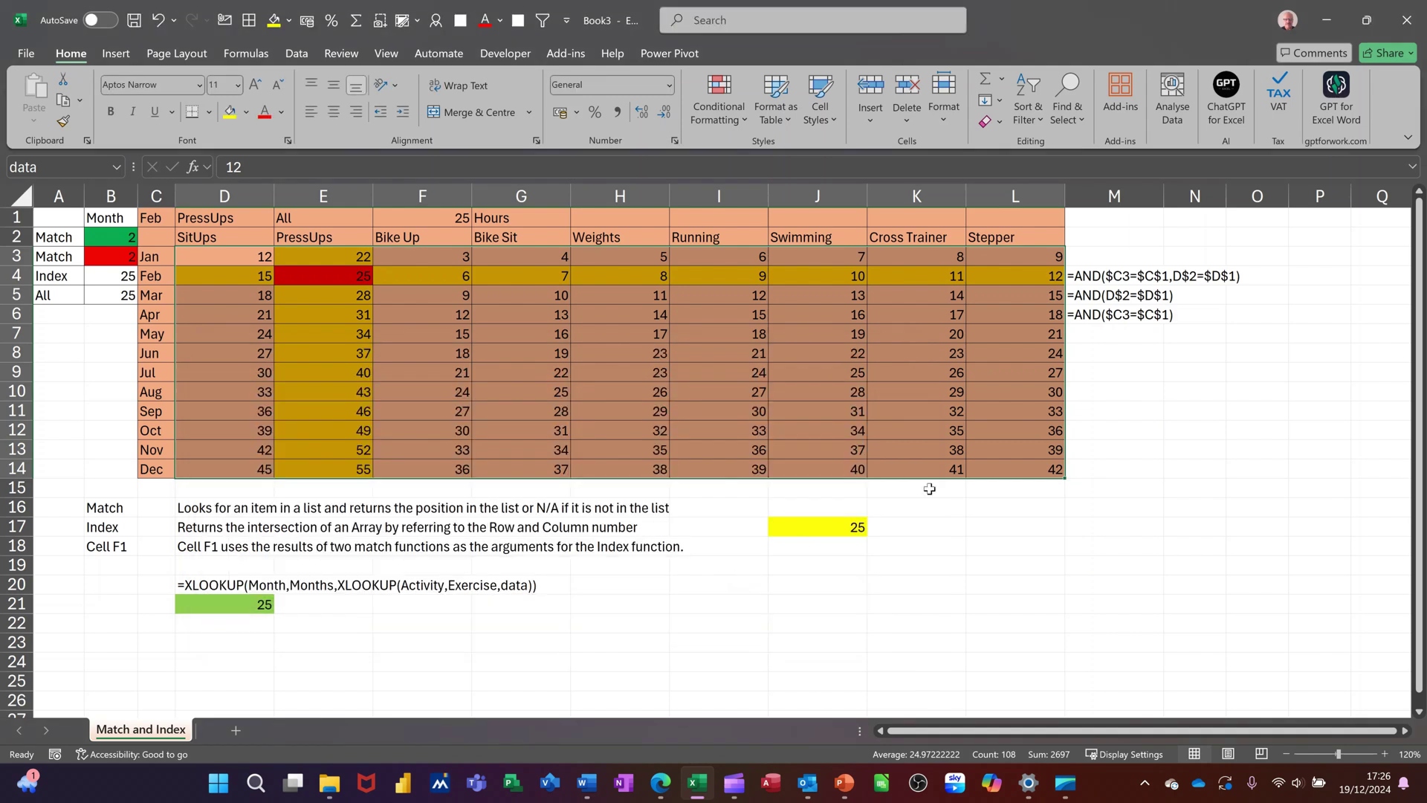
click(1044, 374)
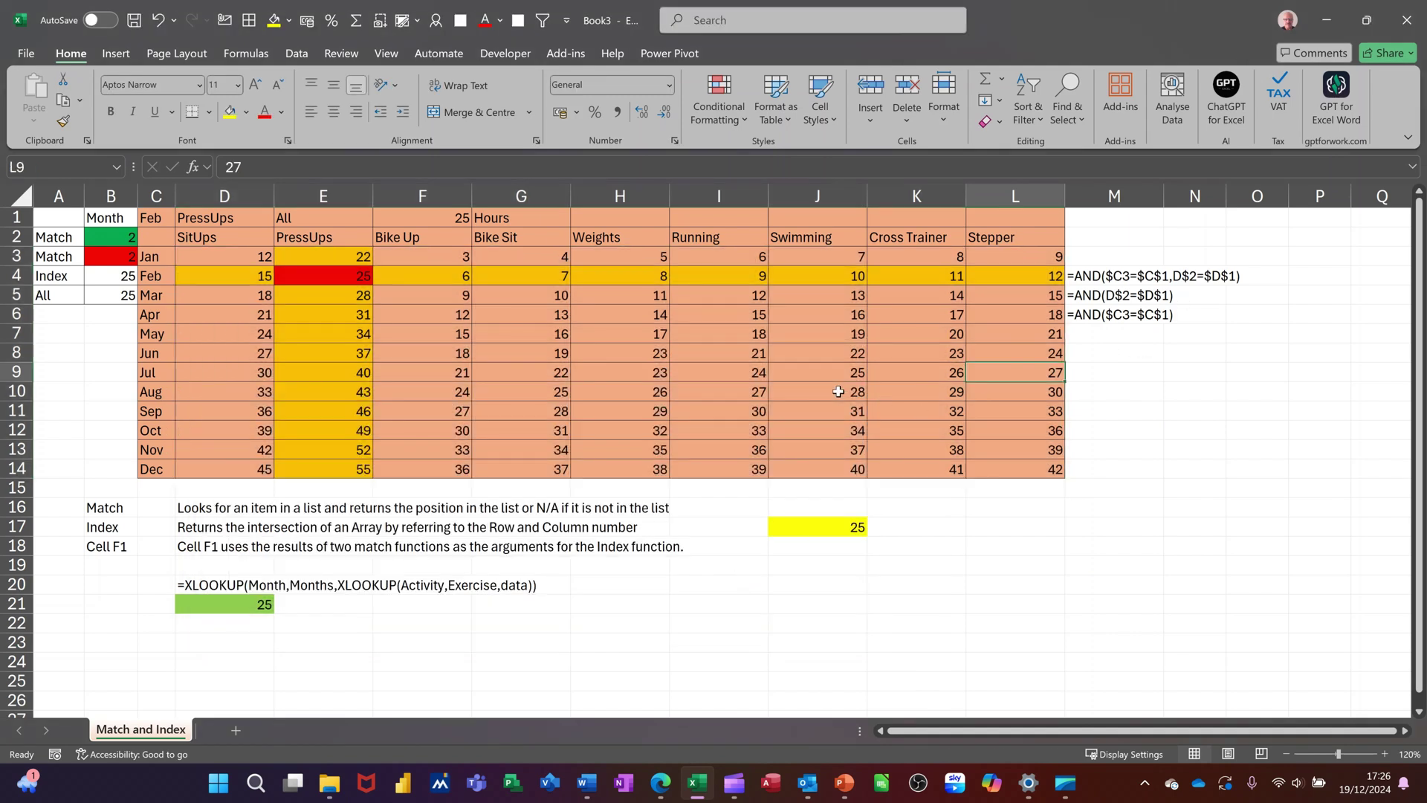